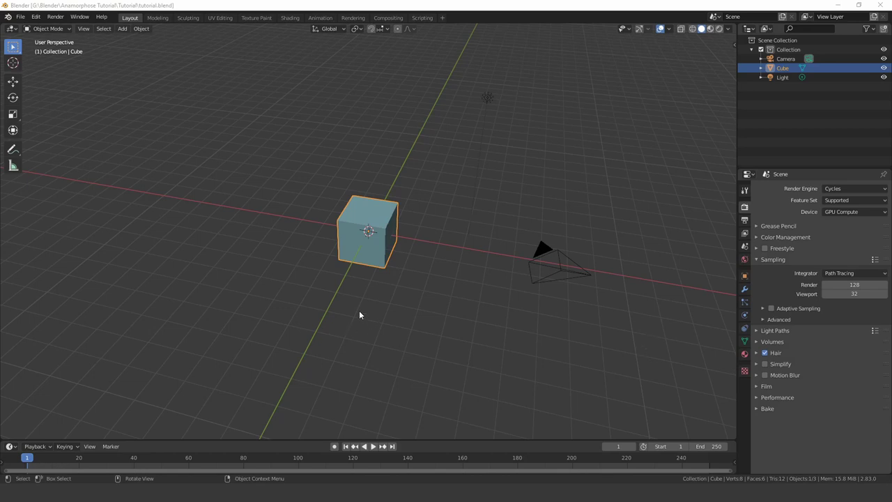
# Add a Video Editing workspace to the project.
pyautogui.click(444, 19)
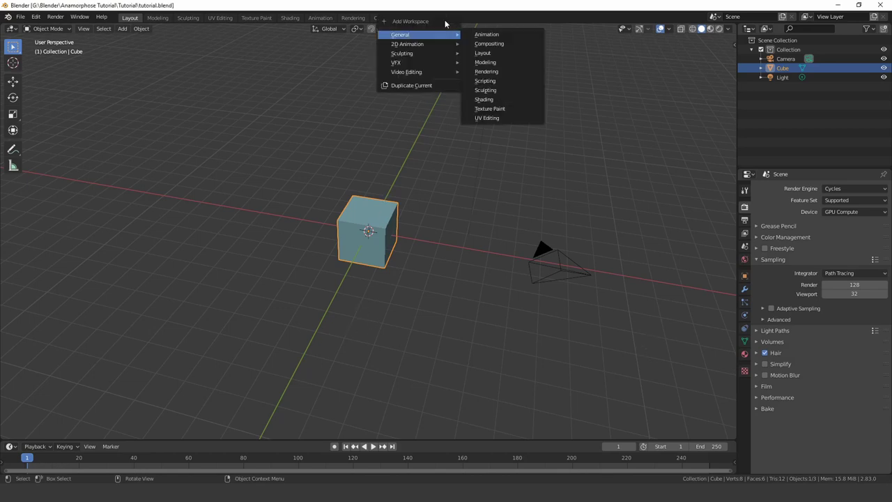
pyautogui.moveTo(441, 72)
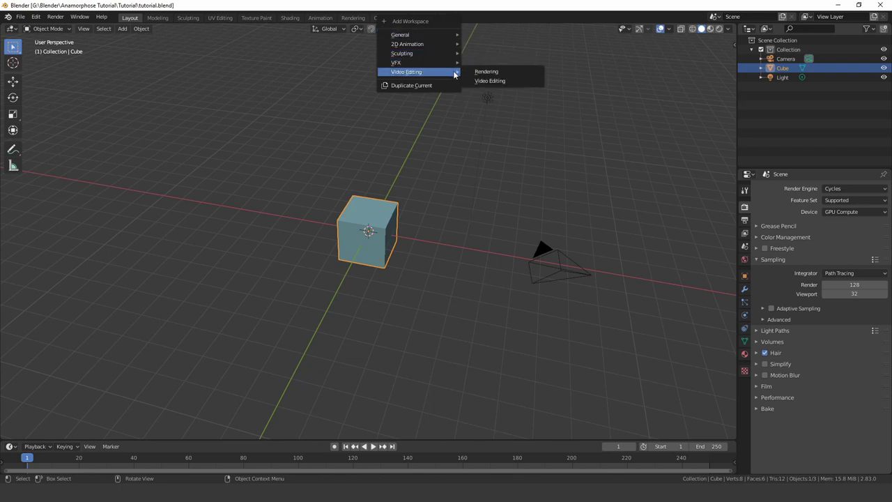
pyautogui.click(506, 80)
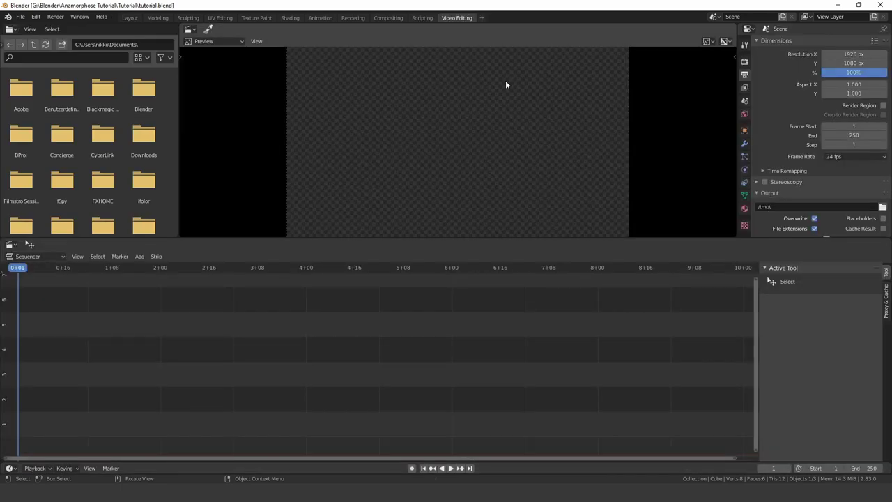
# Add OriginalFootage.MOV as a movie strip at frame 1 and set the scene's end frame to 433.
pyautogui.click(139, 257)
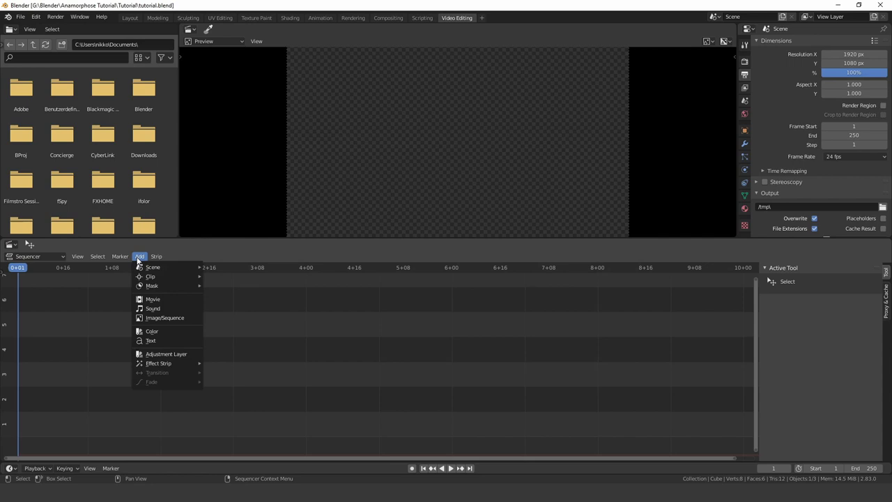
pyautogui.click(153, 300)
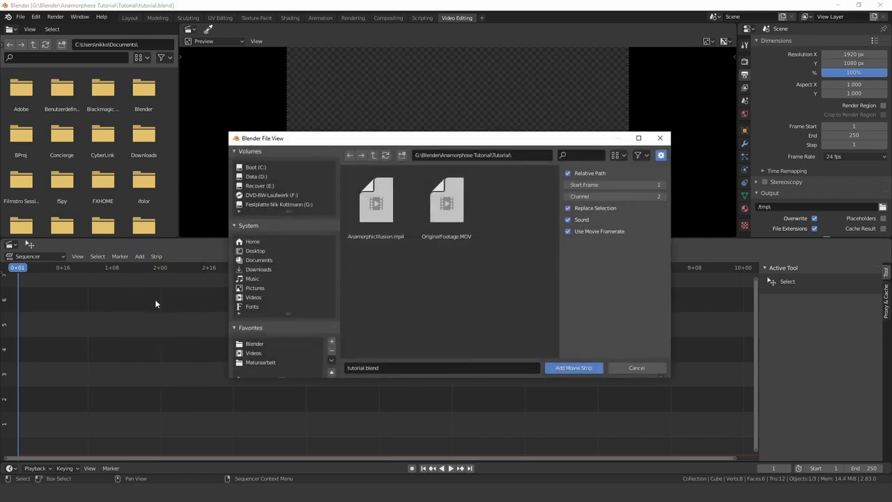
pyautogui.click(447, 216)
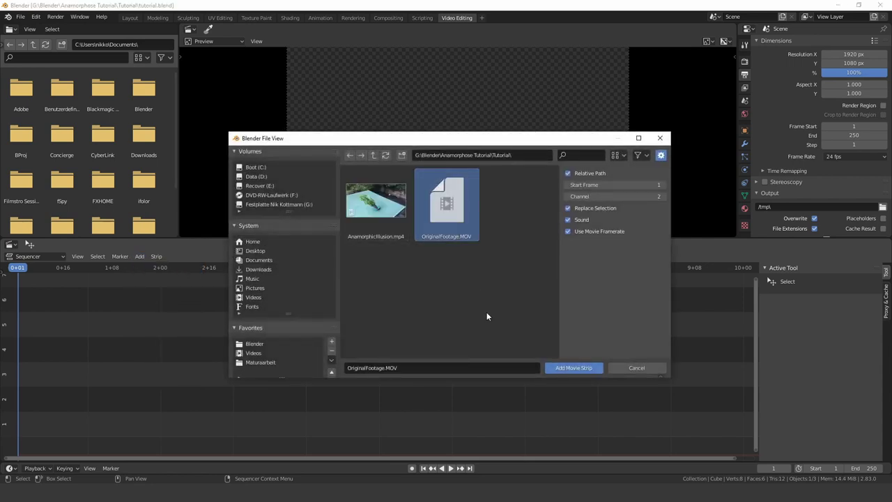
pyautogui.click(574, 369)
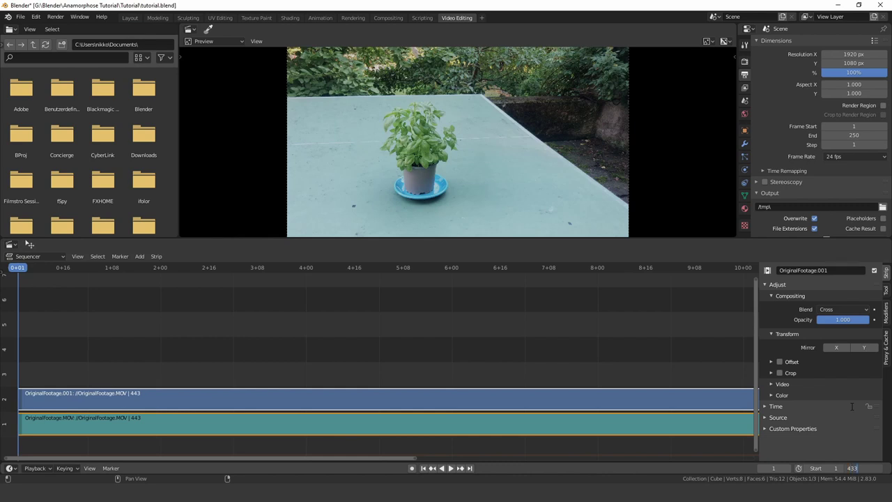
pyautogui.press('Return')
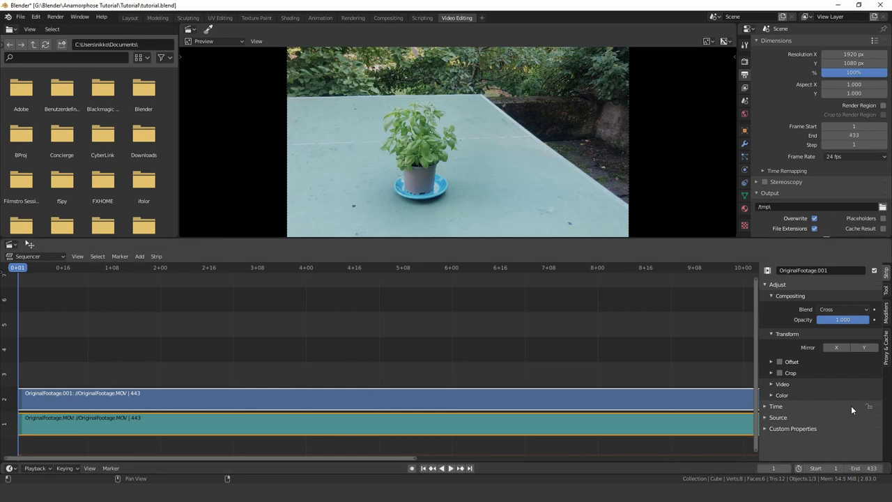
# Set the scene's color management view transform to Standard.
pyautogui.click(744, 62)
pyautogui.scroll(-1, 791, 136)
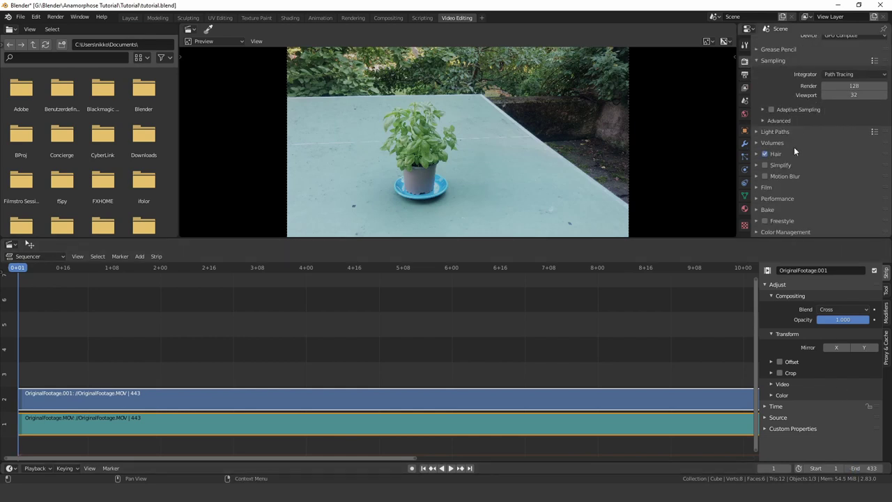
pyautogui.click(788, 232)
pyautogui.scroll(-3, 795, 183)
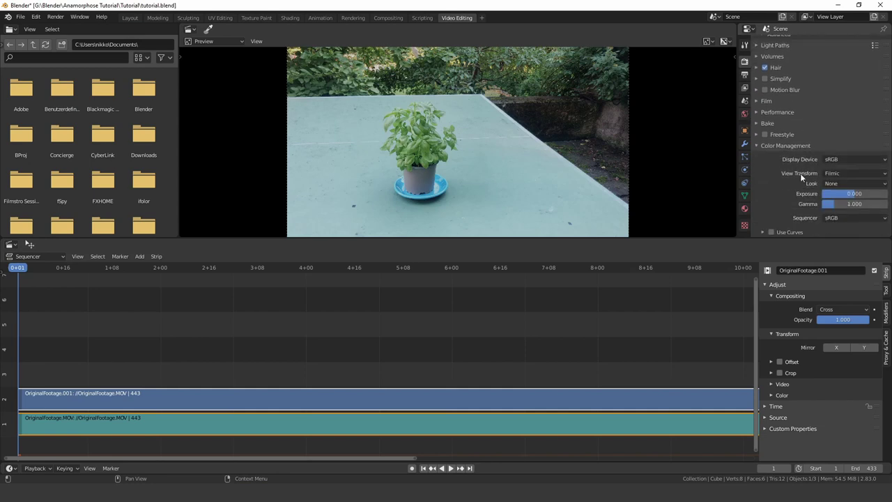
pyautogui.click(840, 174)
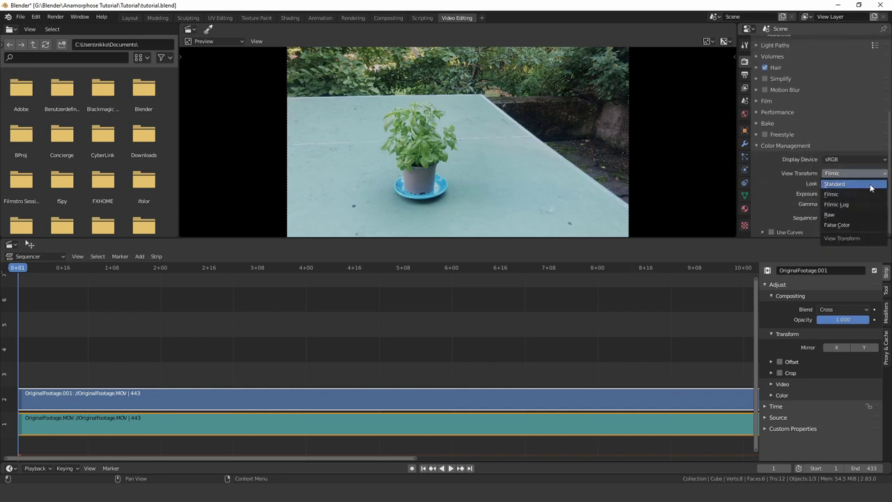
pyautogui.click(870, 184)
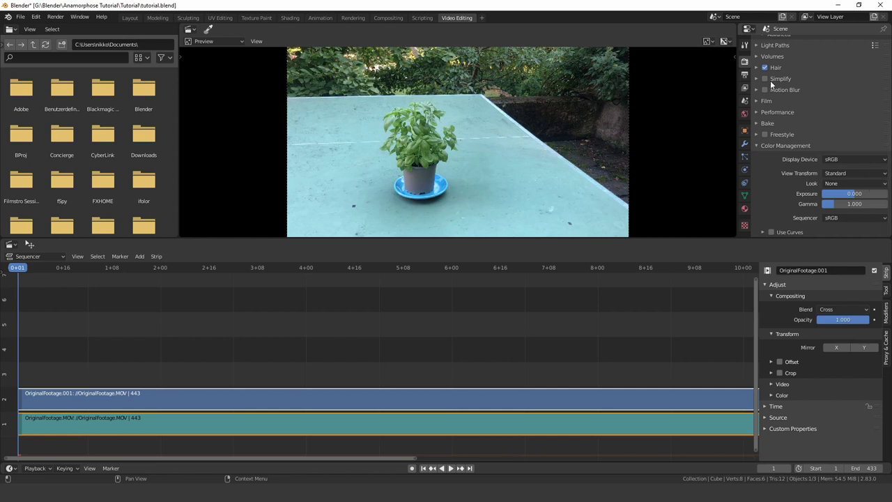
# Apply the 4K UHDTV 2160p preset to the output dimensions.
pyautogui.click(744, 75)
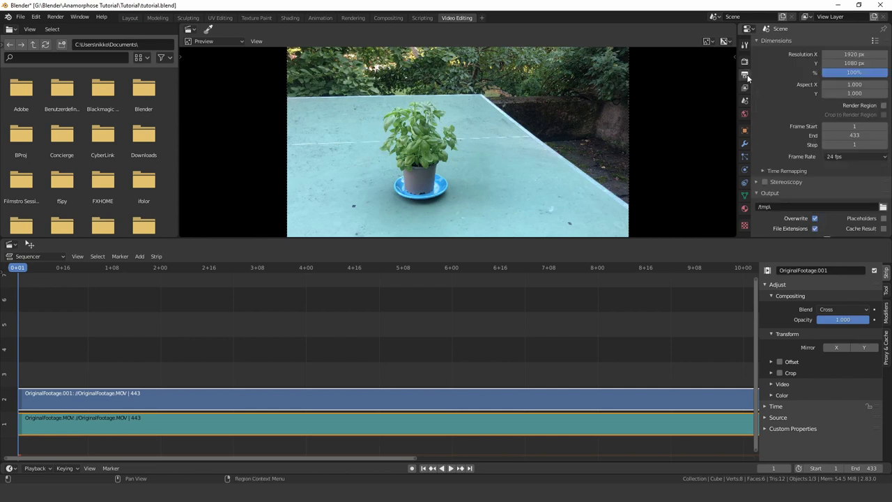
pyautogui.click(875, 41)
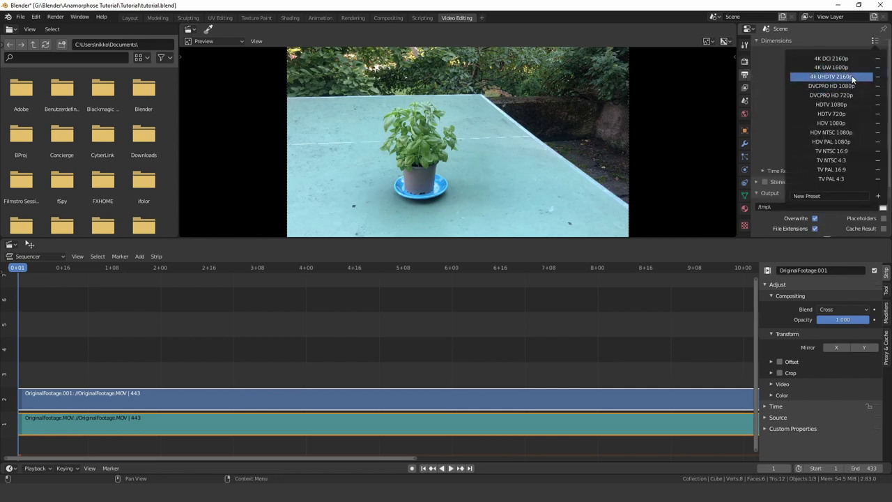
pyautogui.click(852, 76)
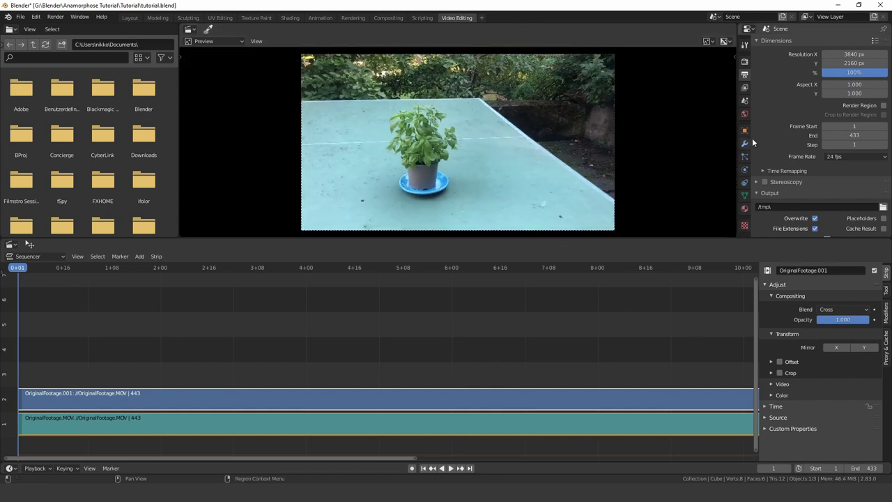
# Start choosing the render output location and create a folder named ImageSequence in the Tutorial folder.
pyautogui.scroll(-3, 870, 165)
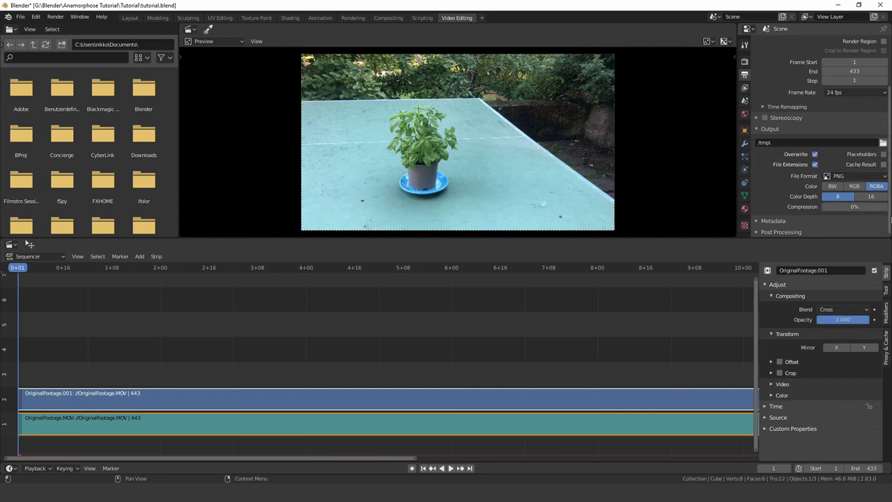
pyautogui.click(884, 143)
pyautogui.click(402, 155)
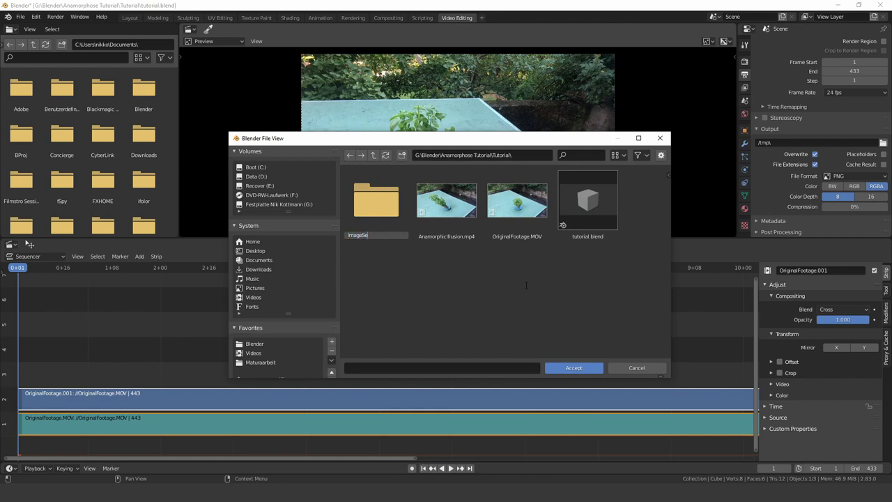
pyautogui.write('ImageSequence')
pyautogui.press('Return')
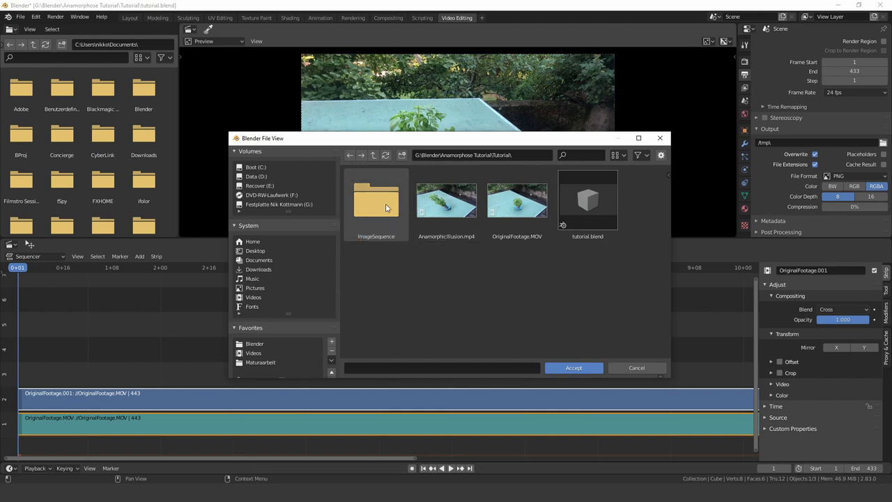
# Set the render output to the ImageSequence folder with the file name imagesequence.
pyautogui.click(382, 204)
pyautogui.click(388, 367)
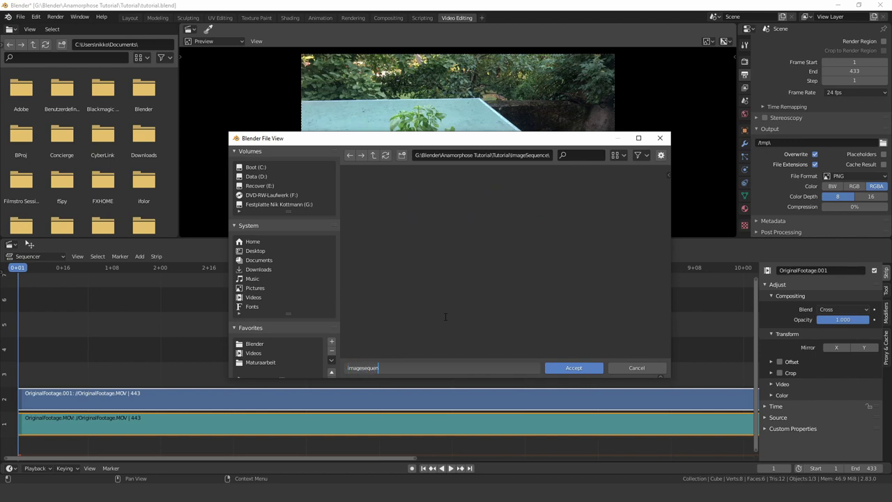
pyautogui.press('Return')
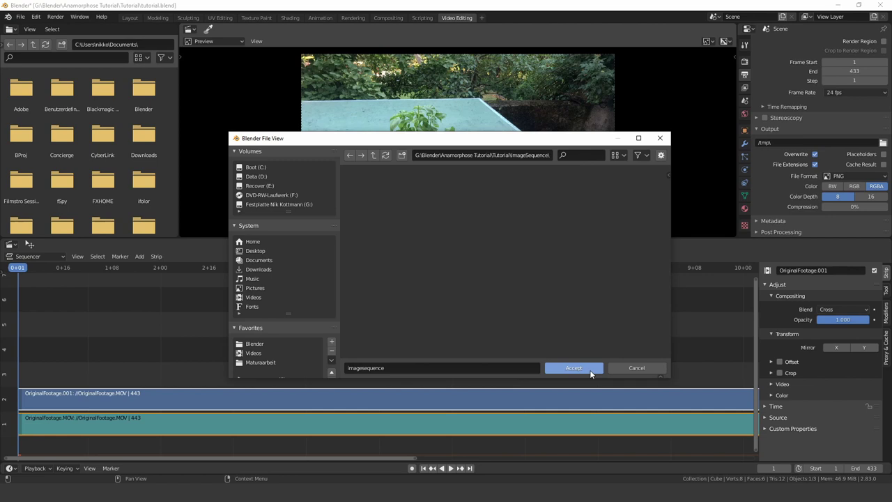
pyautogui.click(591, 373)
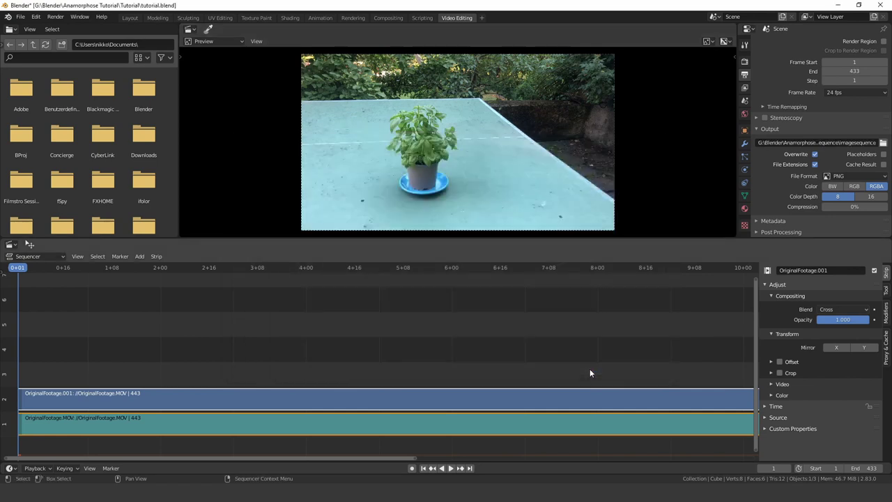
# Render the footage strip as an animation and return to the video editing layout.
pyautogui.click(54, 17)
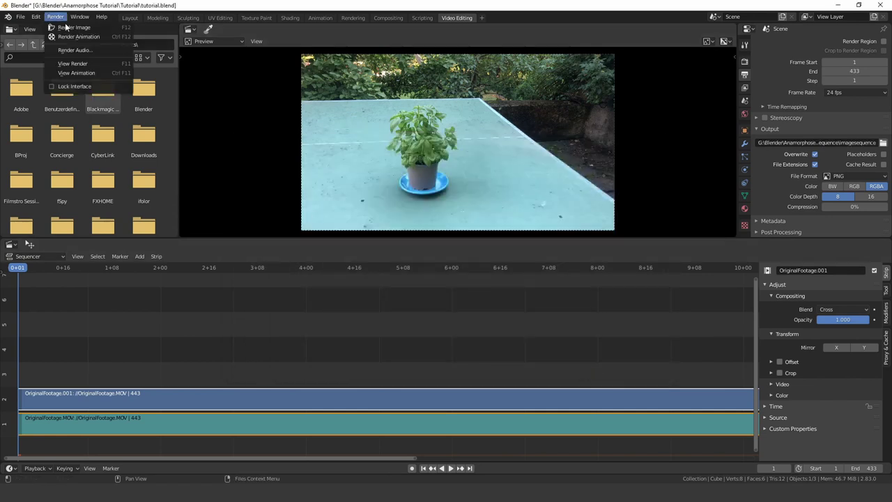
pyautogui.click(106, 37)
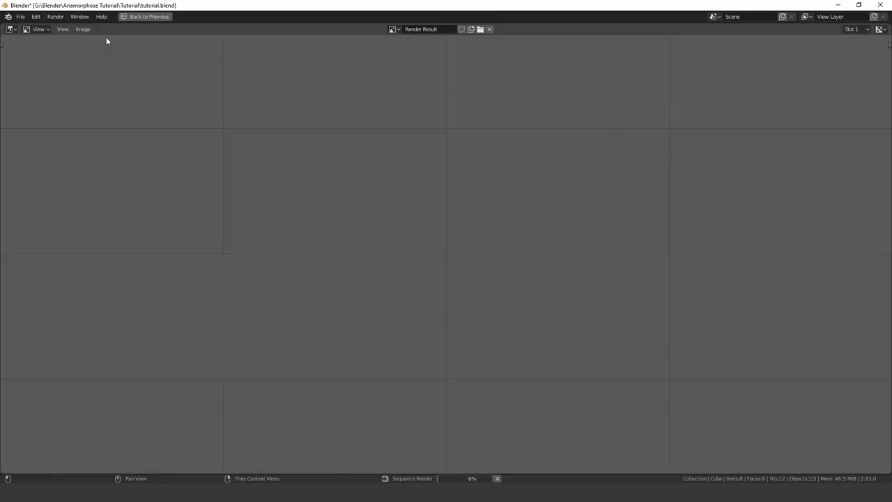
pyautogui.scroll(-5, 716, 274)
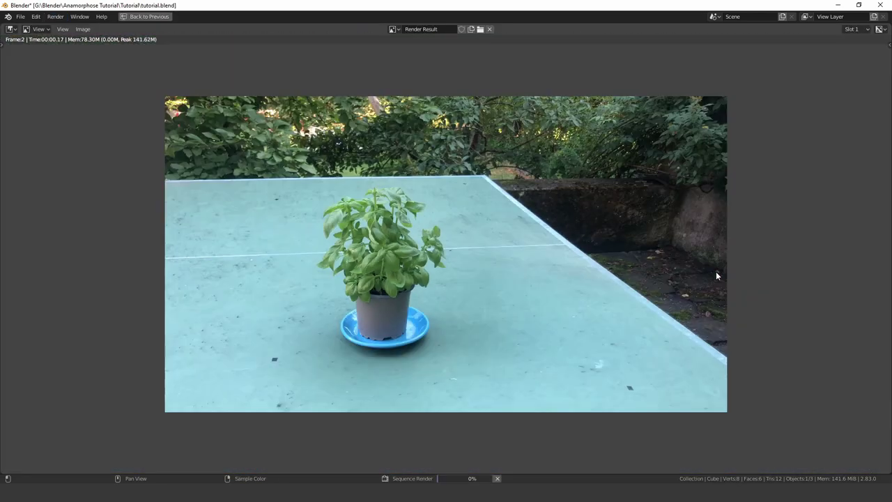
pyautogui.scroll(1, 716, 275)
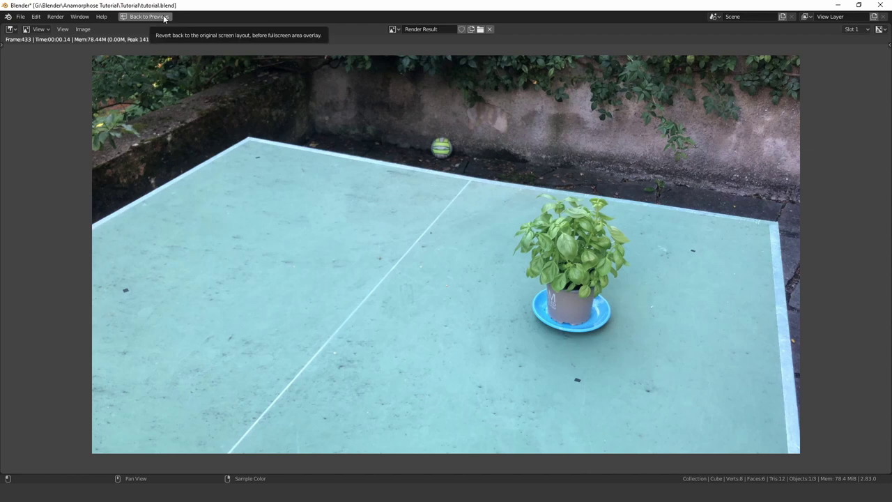
pyautogui.click(164, 18)
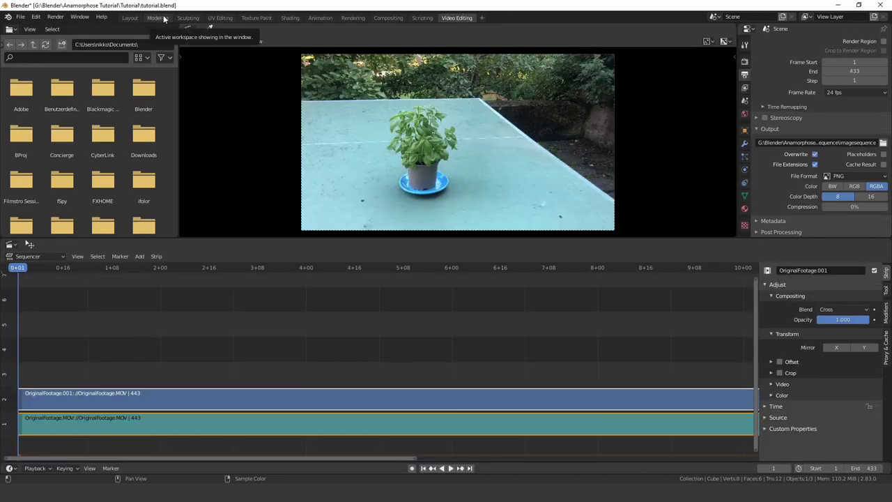
# Add a Motion Tracking workspace from the VFX group.
pyautogui.click(482, 18)
pyautogui.moveTo(474, 61)
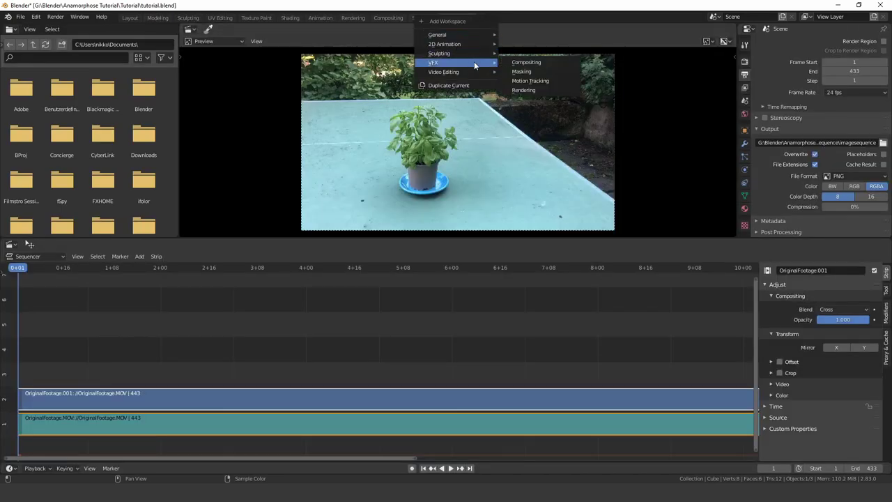
pyautogui.click(554, 75)
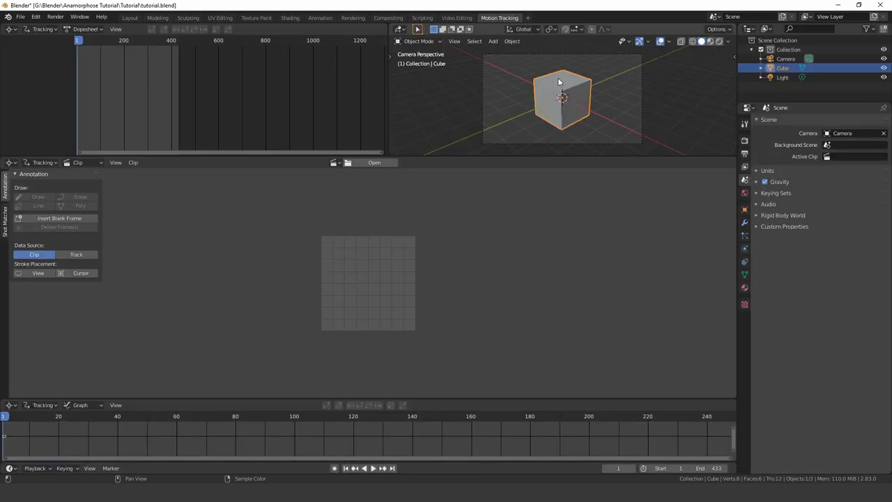
# Open all rendered PNG frames from the ImageSequence folder as the tracking clip, beginning with imagesequence0001.png.
pyautogui.click(373, 162)
pyautogui.doubleClick(377, 202)
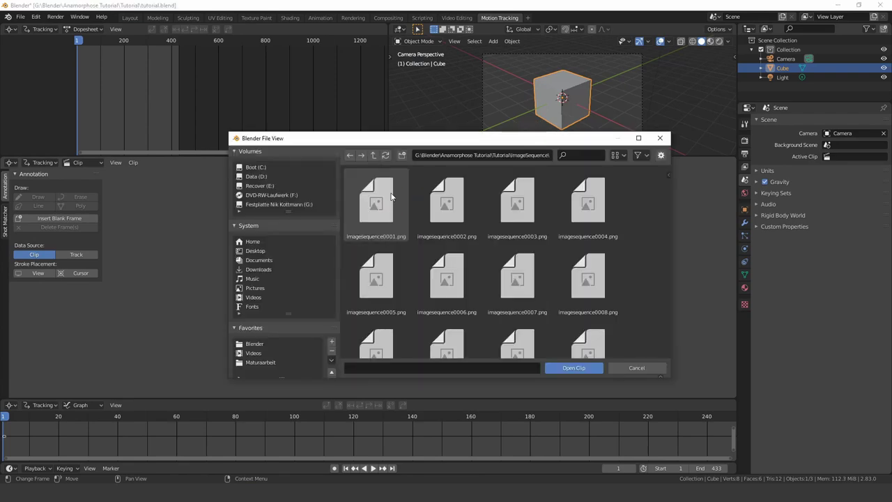
pyautogui.click(371, 203)
pyautogui.press('a')
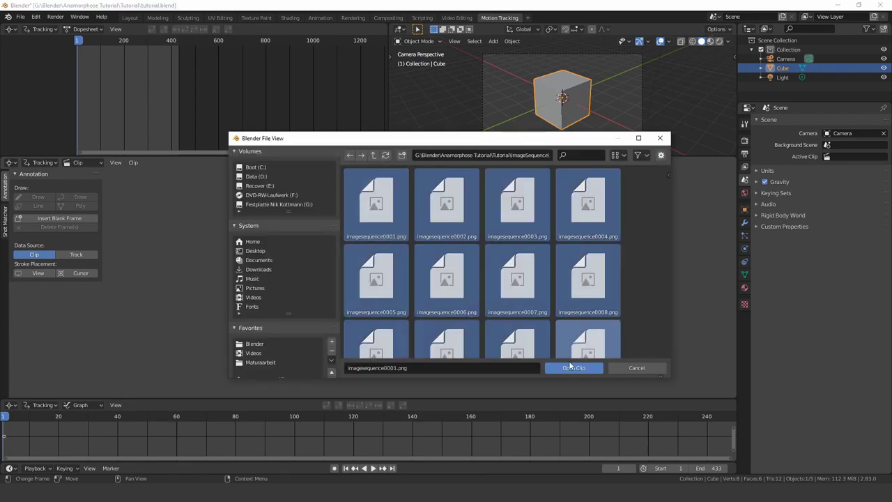
pyautogui.click(573, 367)
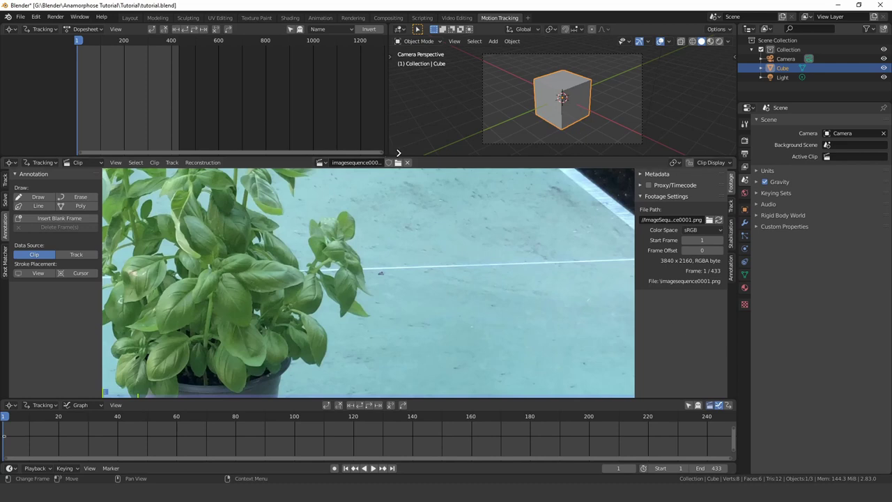
# Enlarge the clip editor over the dopesheet and 3D viewport, widen it, and hide its footage sidebar.
pyautogui.moveTo(389, 154); pyautogui.dragTo(427, 145)
pyautogui.moveTo(735, 159); pyautogui.dragTo(827, 161)
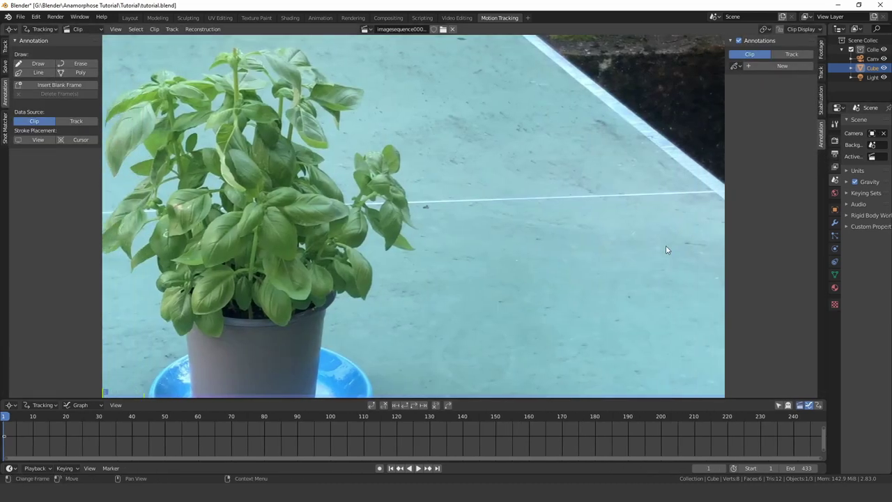
pyautogui.press('n')
# Examine the first frame's table surface and dark marks for suitable tracking points.
pyautogui.scroll(-3, 536, 280)
pyautogui.moveTo(603, 281); pyautogui.dragTo(472, 183, button='middle')
pyautogui.scroll(4, 488, 202)
pyautogui.moveTo(614, 313); pyautogui.dragTo(728, 236, button='middle')
pyautogui.scroll(-4, 587, 200)
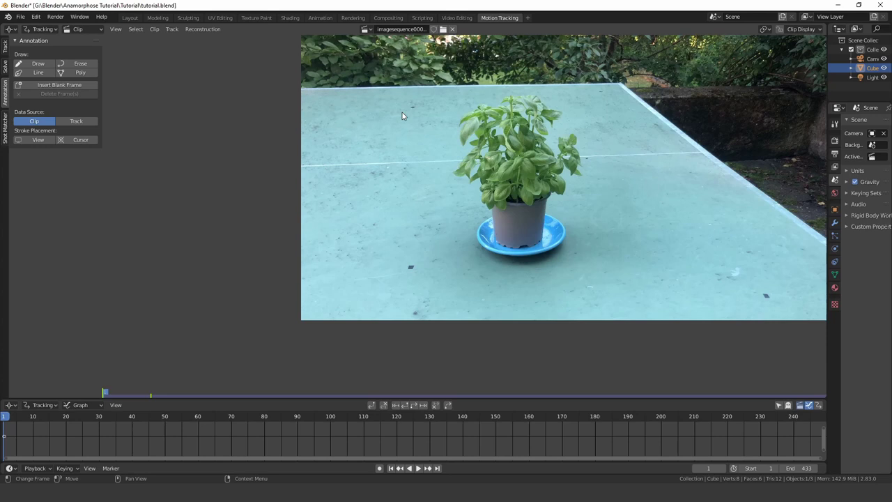
pyautogui.moveTo(550, 161); pyautogui.dragTo(515, 190, button='middle')
pyautogui.scroll(-1, 514, 190)
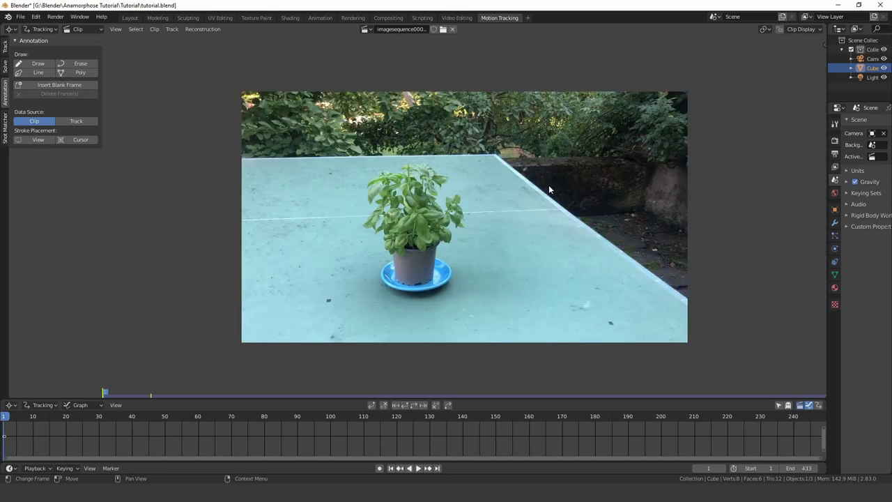
pyautogui.scroll(1, 300, 169)
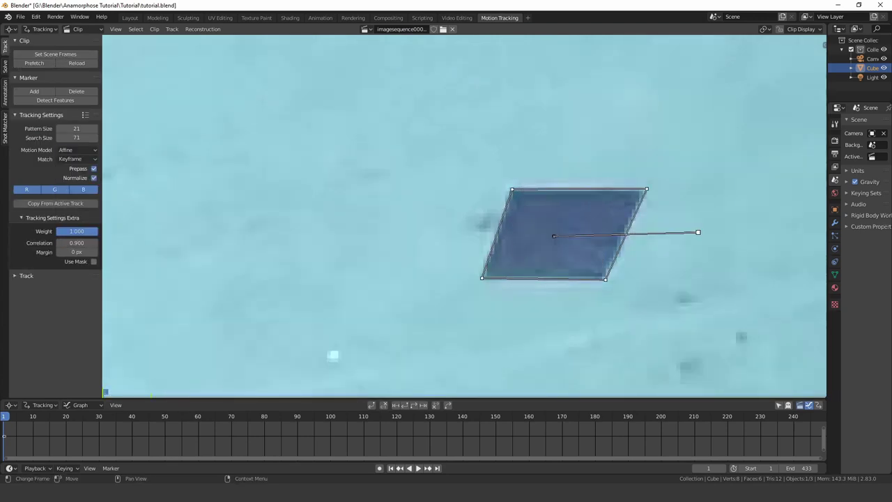
# Track the dark table mark forward through all frames with the view locked to it, and size the next table marker for tracking.
pyautogui.press('l')
pyautogui.hotkey('ctrl', 't')
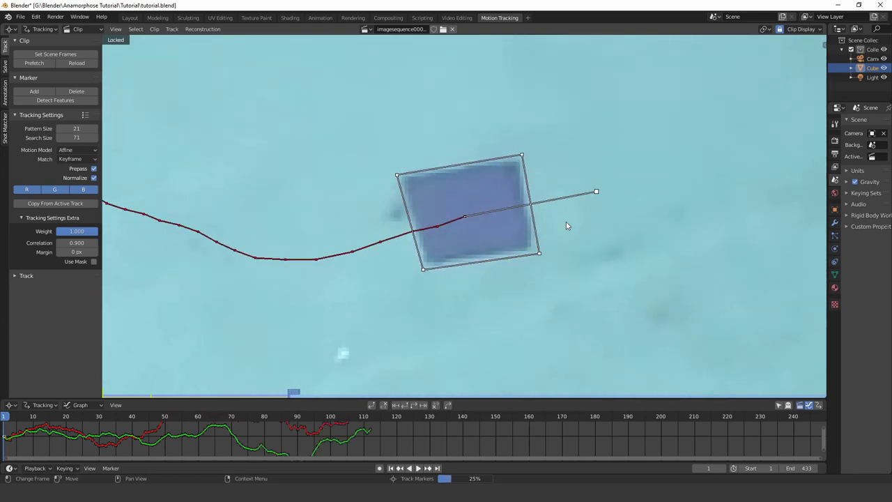
pyautogui.press('Escape')
pyautogui.scroll(-10, 597, 243)
pyautogui.hotkey('ctrl', 't')
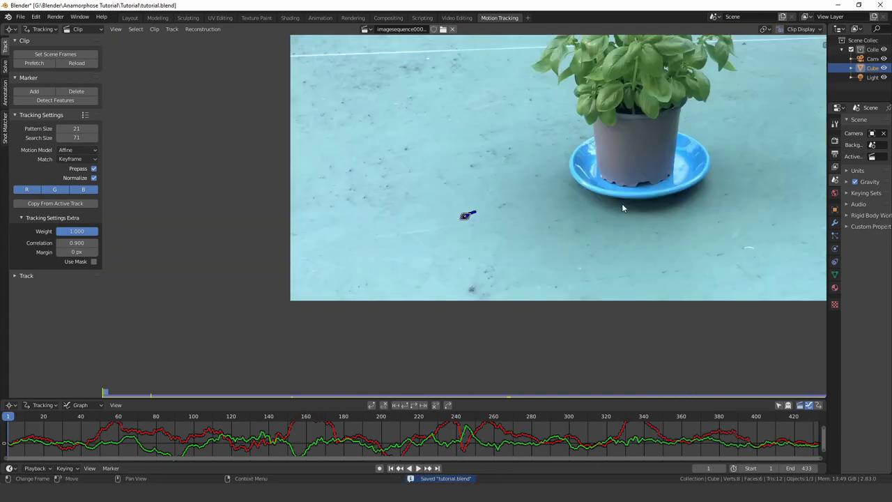
pyautogui.scroll(8, 475, 239)
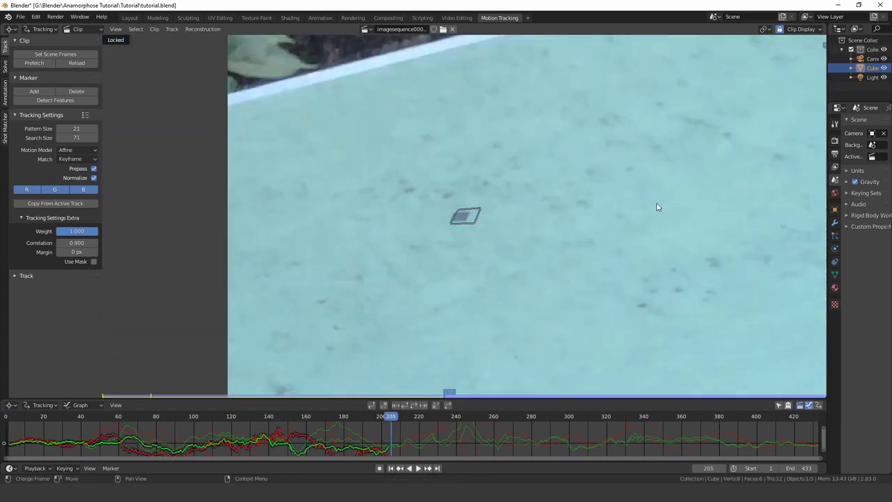
pyautogui.press('s')
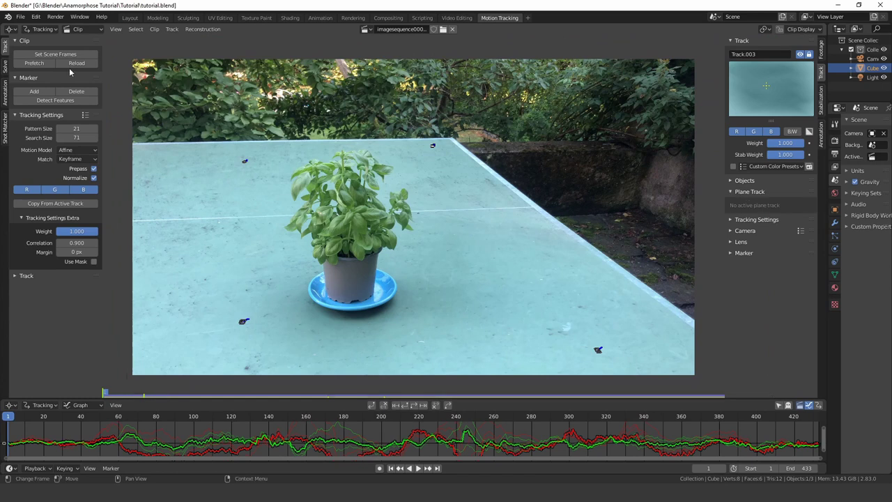
# Create a plane track from the four tracked table markers.
pyautogui.keyDown('ctrl'); pyautogui.scroll(-1, 70, 71); pyautogui.keyUp('ctrl')
pyautogui.click(62, 54)
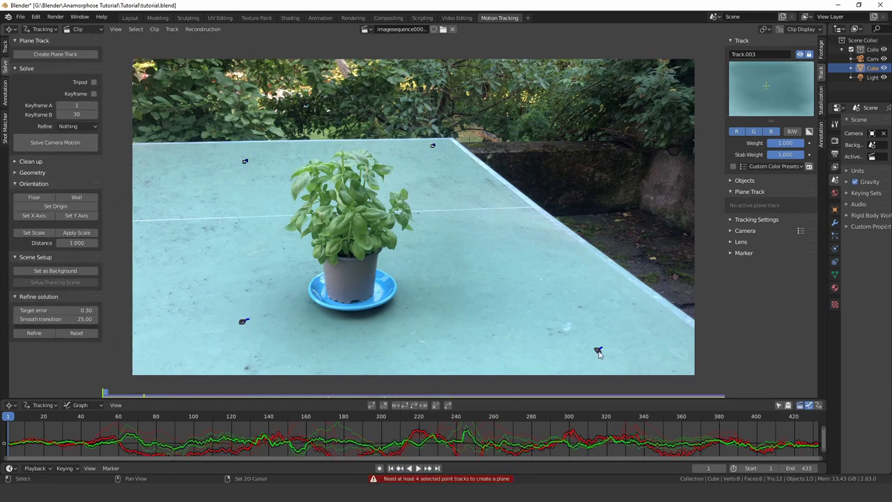
pyautogui.click(242, 324)
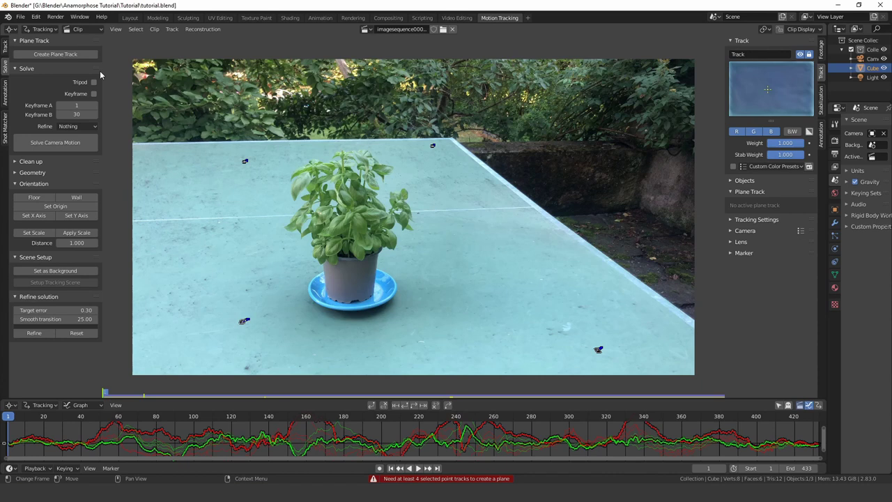
pyautogui.click(57, 54)
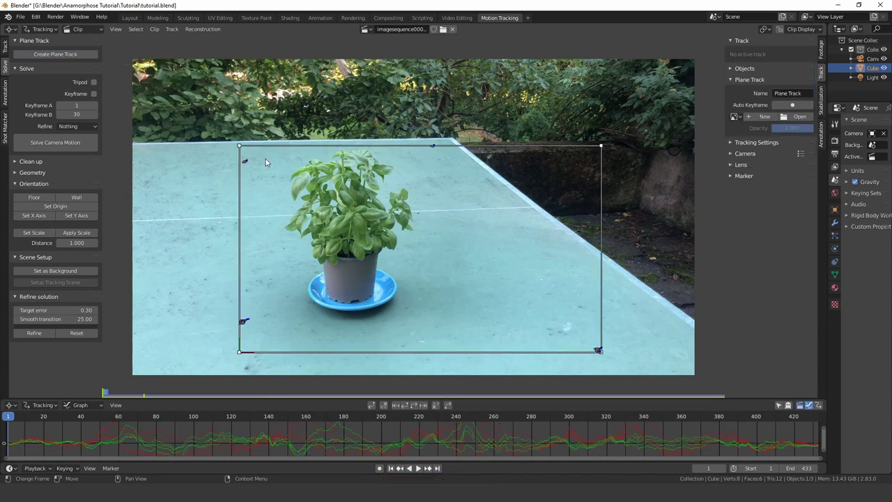
# Move the plane track's four corners roughly onto the four corners of the footage frame.
pyautogui.scroll(-2, 265, 162)
pyautogui.scroll(1, 265, 162)
pyautogui.moveTo(274, 159); pyautogui.dragTo(190, 92)
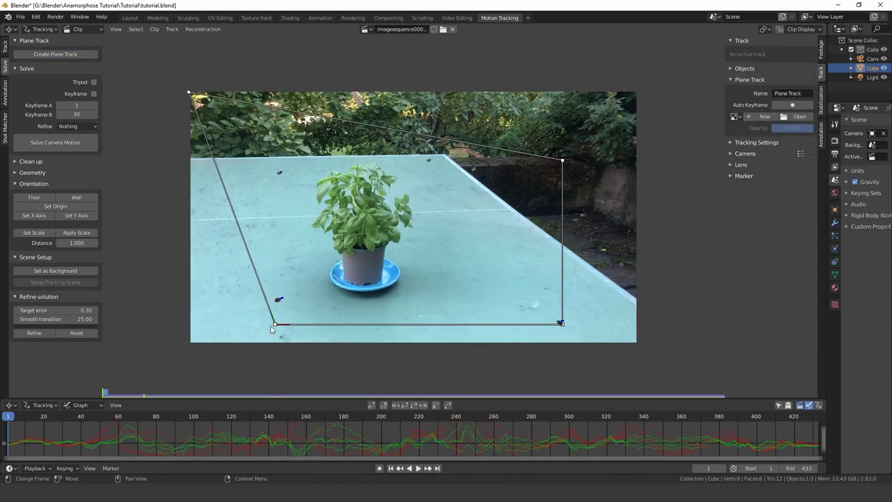
pyautogui.moveTo(273, 324); pyautogui.dragTo(190, 342)
pyautogui.moveTo(564, 324); pyautogui.dragTo(640, 341)
pyautogui.moveTo(563, 161); pyautogui.dragTo(637, 88)
# Align the plane track's upper-right corner precisely with the footage's upper-right pixel corner.
pyautogui.scroll(3, 501, 174)
pyautogui.moveTo(500, 174); pyautogui.dragTo(305, 333, button='middle')
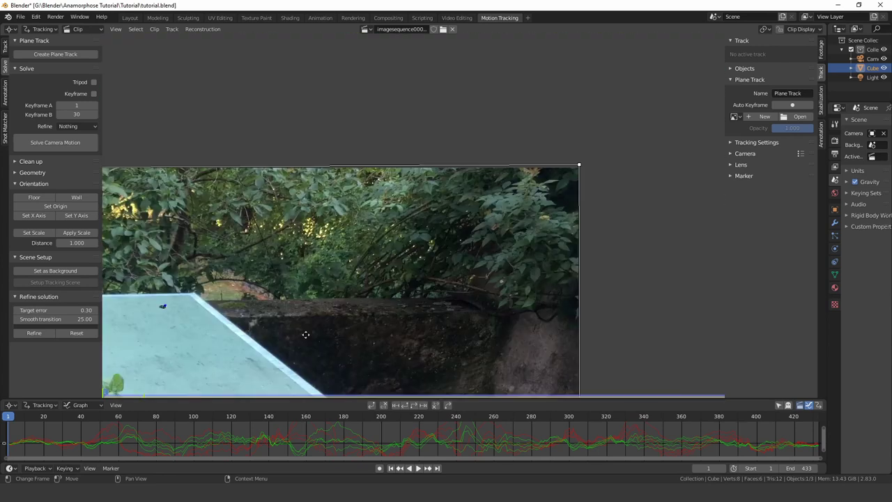
pyautogui.scroll(7, 607, 188)
pyautogui.moveTo(607, 188); pyautogui.dragTo(590, 313, button='middle')
pyautogui.scroll(7, 428, 216)
pyautogui.moveTo(428, 215); pyautogui.dragTo(439, 268, button='middle')
pyautogui.moveTo(564, 38); pyautogui.dragTo(523, 193)
pyautogui.scroll(7, 516, 210)
pyautogui.scroll(5, 555, 199)
pyautogui.moveTo(613, 126); pyautogui.dragTo(460, 256, button='middle')
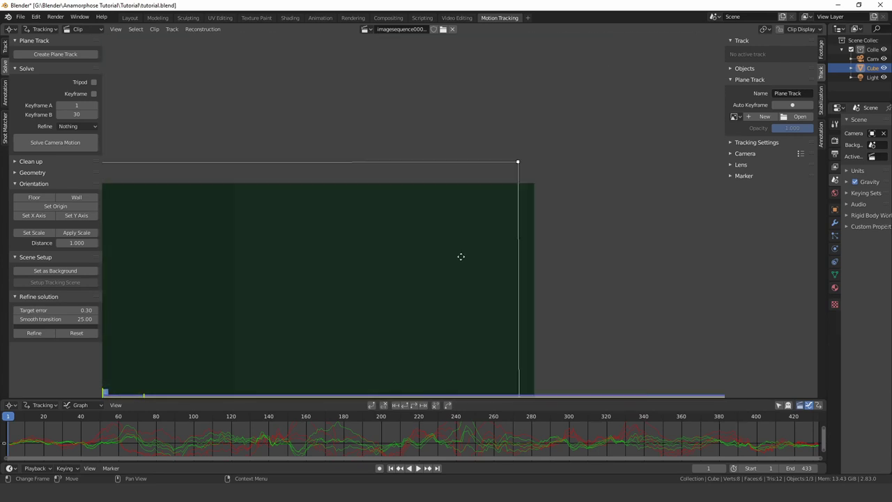
pyautogui.moveTo(518, 161); pyautogui.dragTo(534, 184)
# Align the plane track's upper-left corner precisely with the footage's upper-left pixel corner.
pyautogui.scroll(-12, 534, 187)
pyautogui.moveTo(537, 219); pyautogui.dragTo(482, 263, button='middle')
pyautogui.scroll(7, 311, 231)
pyautogui.scroll(10, 305, 241)
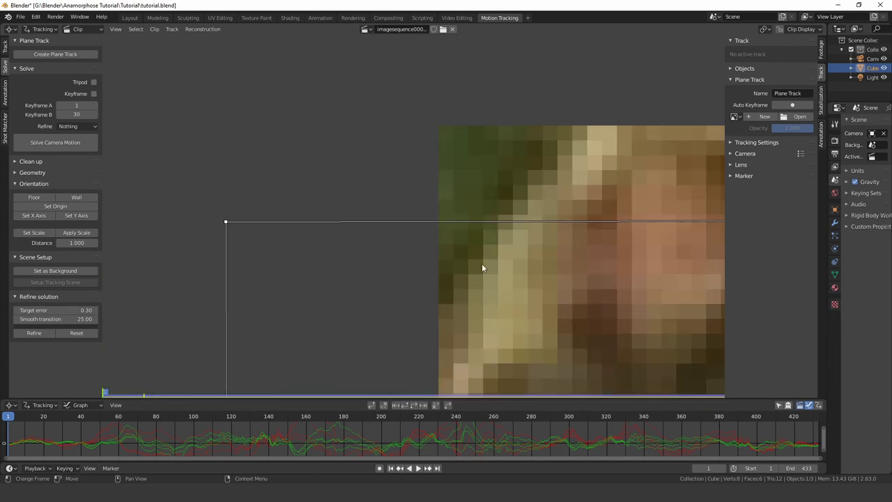
pyautogui.moveTo(226, 221); pyautogui.dragTo(438, 125)
# Align the plane track's lower-left corner precisely with the footage's lower-left pixel corner.
pyautogui.scroll(-15, 482, 142)
pyautogui.moveTo(478, 322); pyautogui.dragTo(479, 97, button='middle')
pyautogui.scroll(7, 404, 245)
pyautogui.scroll(10, 398, 248)
pyautogui.moveTo(405, 279); pyautogui.dragTo(452, 239, button='middle')
pyautogui.moveTo(361, 328); pyautogui.dragTo(480, 164)
pyautogui.scroll(4, 535, 78)
pyautogui.moveTo(535, 78); pyautogui.dragTo(448, 257, button='middle')
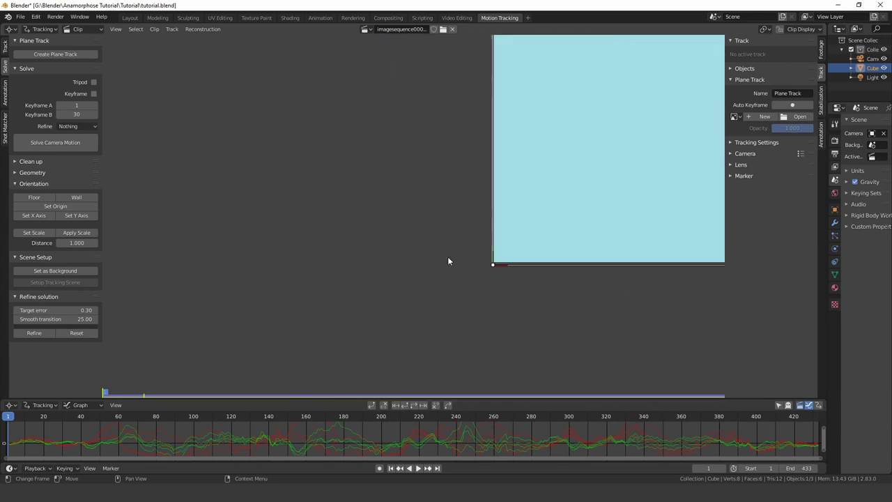
pyautogui.scroll(3, 448, 256)
pyautogui.moveTo(573, 313); pyautogui.dragTo(572, 309)
# Align the plane track's lower-right corner precisely with the footage's lower-right pixel corner.
pyautogui.scroll(-20, 601, 253)
pyautogui.moveTo(602, 253); pyautogui.dragTo(332, 314, button='middle')
pyautogui.scroll(5, 523, 177)
pyautogui.scroll(10, 640, 239)
pyautogui.moveTo(640, 239); pyautogui.dragTo(481, 266, button='middle')
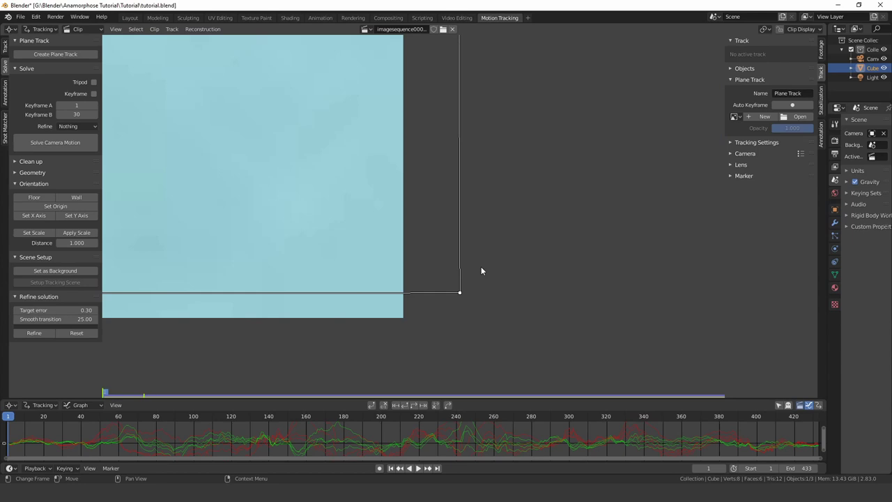
pyautogui.scroll(7, 454, 293)
pyautogui.moveTo(455, 293); pyautogui.dragTo(568, 185, button='middle')
pyautogui.moveTo(604, 181); pyautogui.dragTo(253, 341)
pyautogui.moveTo(301, 343); pyautogui.dragTo(507, 250, button='middle')
pyautogui.scroll(8, 446, 236)
pyautogui.moveTo(563, 238); pyautogui.dragTo(419, 160, button='middle')
pyautogui.moveTo(510, 220); pyautogui.dragTo(450, 227)
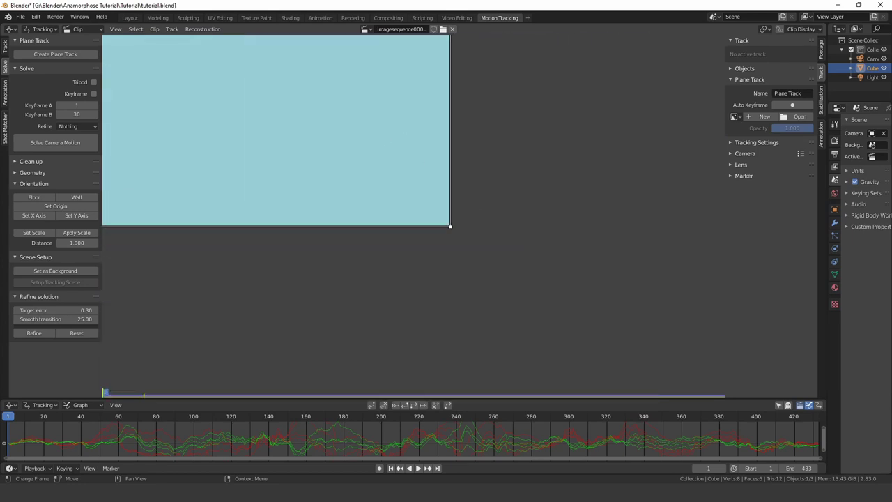
# Name the frame-sized plane track Distortion and scrub through the whole clip to check its movement.
pyautogui.press('Home')
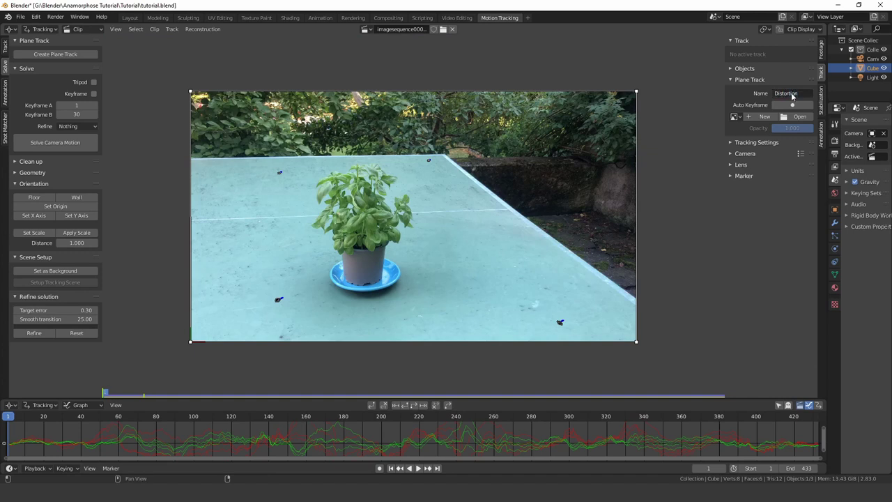
pyautogui.moveTo(13, 434); pyautogui.dragTo(109, 432, button='right')
pyautogui.moveTo(109, 435); pyautogui.dragTo(810, 443)
pyautogui.moveTo(810, 442); pyautogui.dragTo(815, 443, button='right')
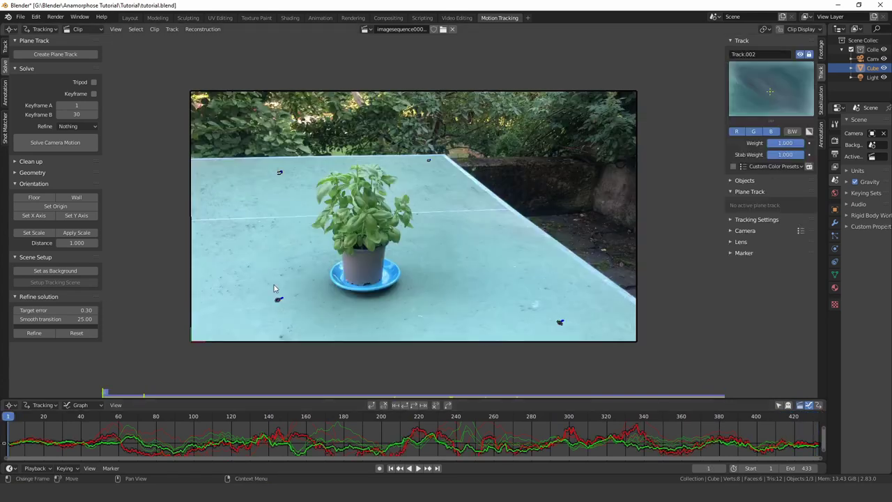
# Create a second plane track from the same four table markers.
pyautogui.click(279, 300)
pyautogui.keyDown('shift'); pyautogui.click(280, 173); pyautogui.keyUp('shift')
pyautogui.keyDown('shift'); pyautogui.click(429, 161); pyautogui.keyUp('shift')
pyautogui.keyDown('shift'); pyautogui.click(562, 323); pyautogui.keyUp('shift')
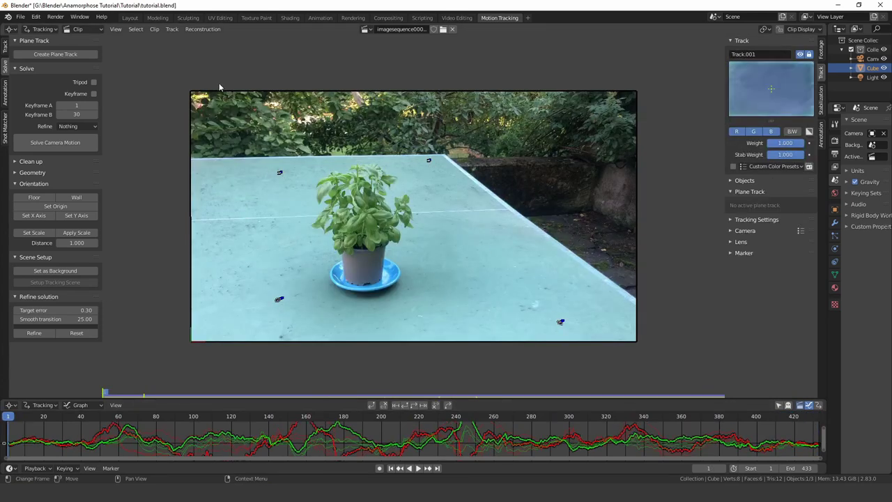
pyautogui.click(73, 53)
# Move the second plane's far-right corner to the table's far corner and its near-right corner up towards the table's side edge.
pyautogui.moveTo(563, 163); pyautogui.dragTo(443, 155)
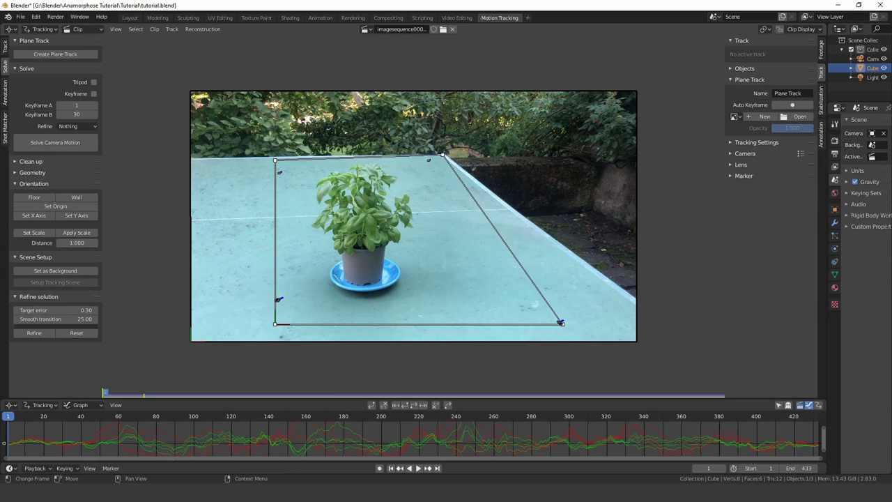
pyautogui.click(570, 328)
pyautogui.click(565, 328)
pyautogui.moveTo(565, 327); pyautogui.dragTo(569, 292)
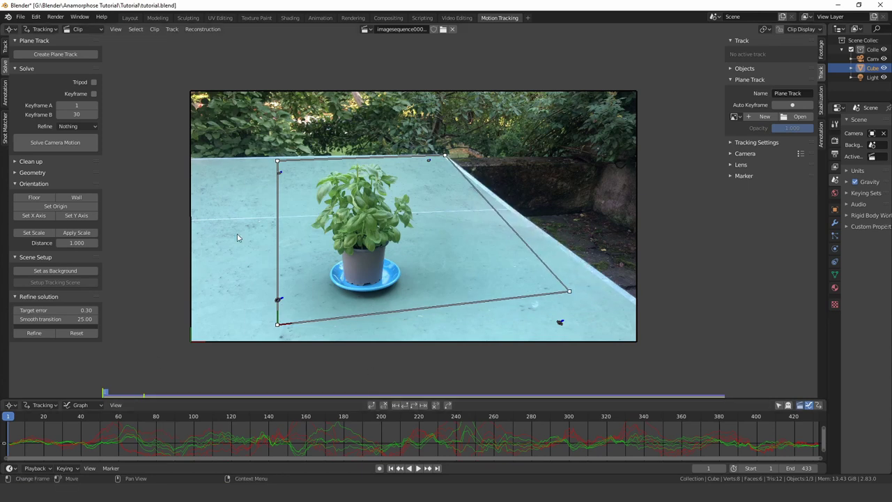
# Go to frame 416 and align two corners of the second plane with the table's white border.
pyautogui.moveTo(13, 431); pyautogui.dragTo(171, 454, button='right')
pyautogui.moveTo(171, 457); pyautogui.dragTo(787, 460)
pyautogui.scroll(5, 493, 233)
pyautogui.moveTo(589, 268); pyautogui.dragTo(596, 217)
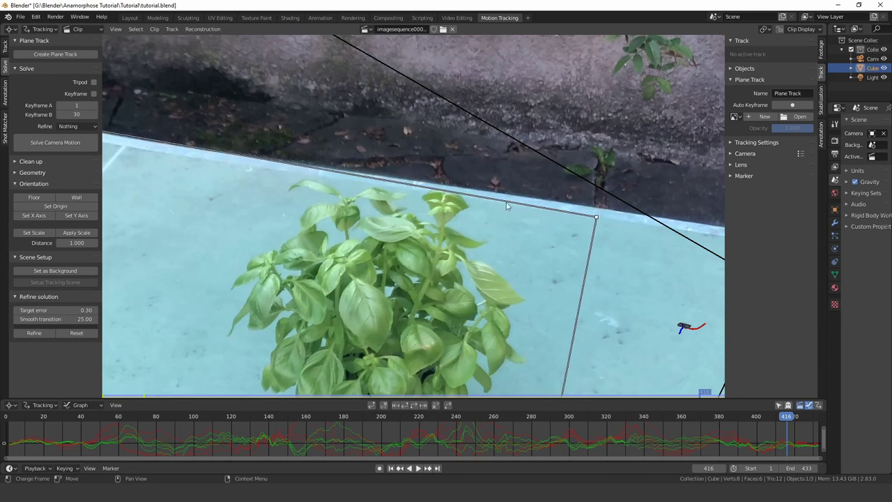
pyautogui.moveTo(308, 230); pyautogui.dragTo(293, 328, button='middle')
pyautogui.moveTo(230, 141); pyautogui.dragTo(225, 149)
# Scrub back to frame 1 to check the plane against the table edge, and name this plane track Mask.
pyautogui.scroll(-5, 439, 260)
pyautogui.scroll(3, 555, 265)
pyautogui.moveTo(558, 269); pyautogui.dragTo(378, 247, button='middle')
pyautogui.moveTo(787, 433); pyautogui.dragTo(481, 437)
pyautogui.moveTo(477, 436); pyautogui.dragTo(198, 428, button='right')
pyautogui.scroll(-5, 384, 272)
pyautogui.scroll(1, 384, 272)
pyautogui.press('Home')
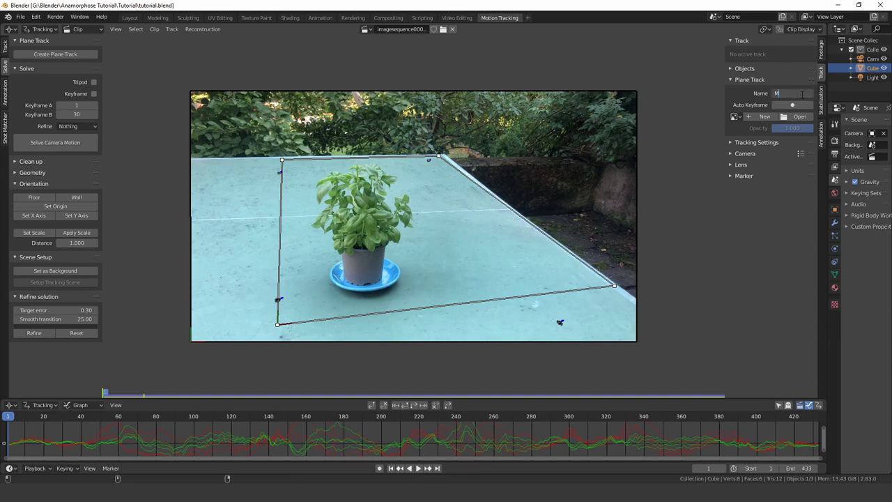
pyautogui.press('Return')
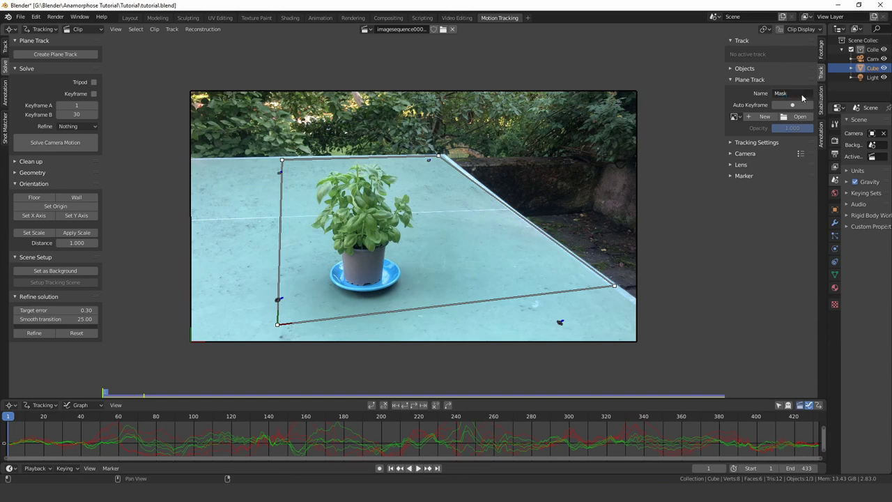
# Switch to the Compositing workspace, hide the node sidebar, enlarge the node editor and enable Use Nodes.
pyautogui.click(395, 18)
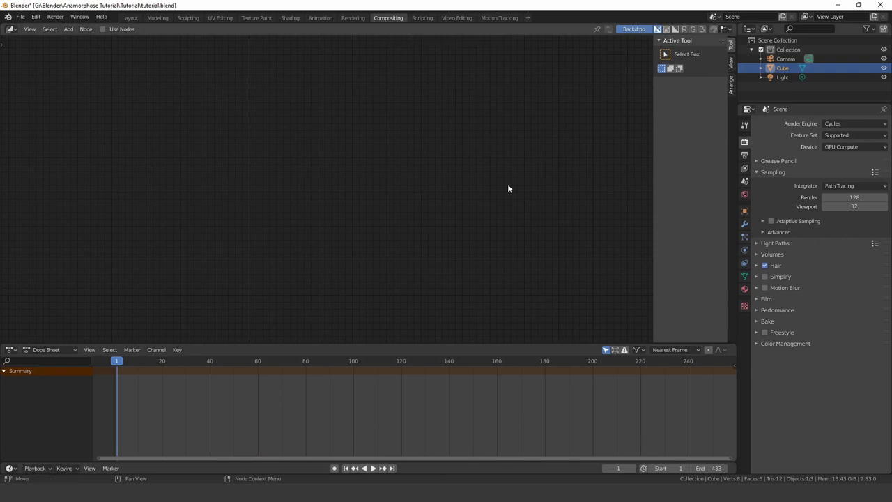
pyautogui.press('n')
pyautogui.moveTo(583, 343); pyautogui.dragTo(581, 401)
pyautogui.click(104, 29)
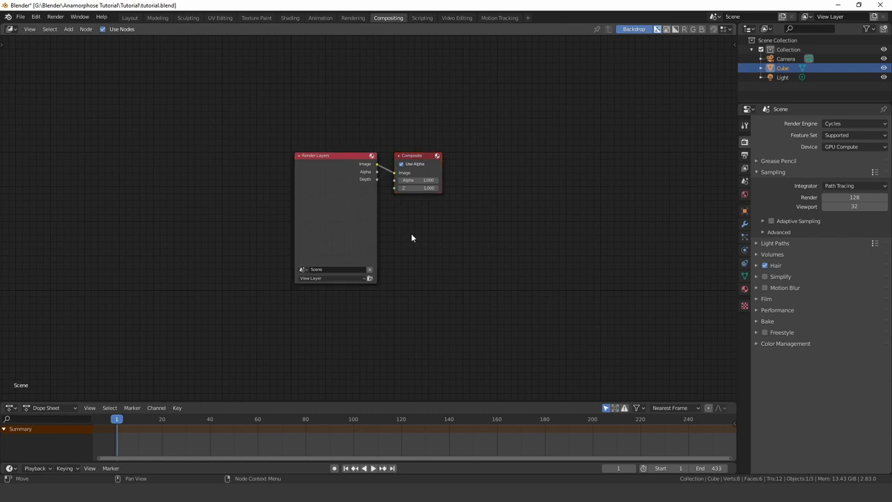
# Delete the Render Layers node.
pyautogui.click(335, 203)
pyautogui.press('x')
pyautogui.scroll(2, 263, 160)
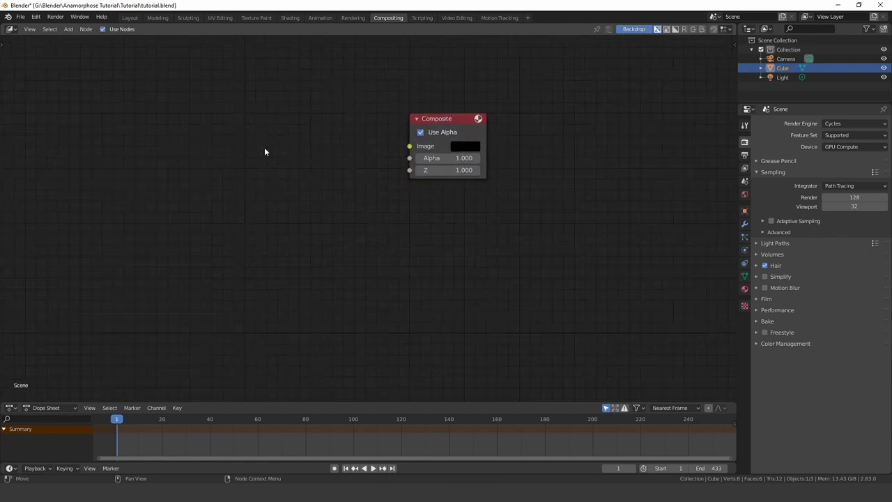
# Add an Image input node well to the left of the Composite node.
pyautogui.scroll(1, 426, 242)
pyautogui.moveTo(265, 149); pyautogui.dragTo(393, 216, button='middle')
pyautogui.hotkey('shift', 'a')
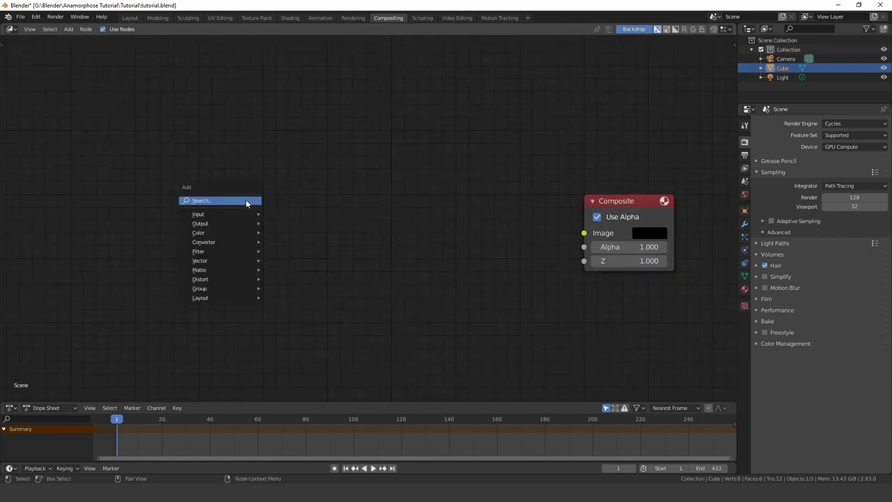
pyautogui.click(246, 200)
pyautogui.write('ima')
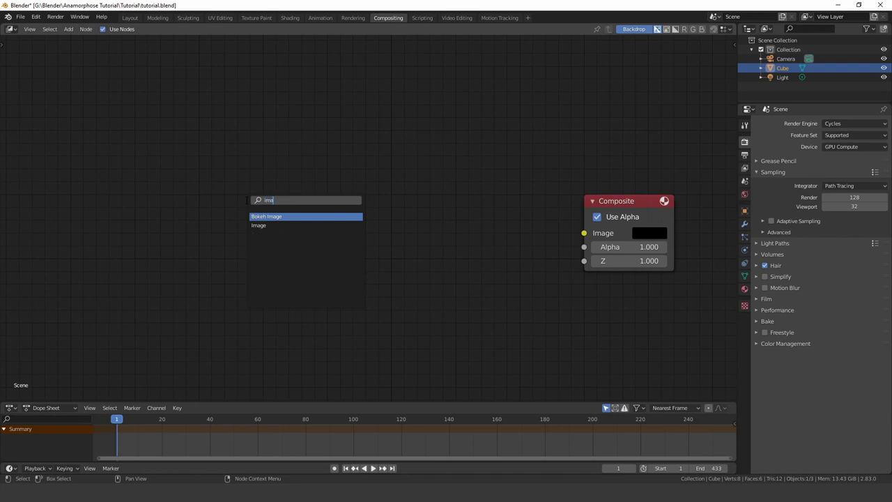
pyautogui.press('Down')
pyautogui.press('Return')
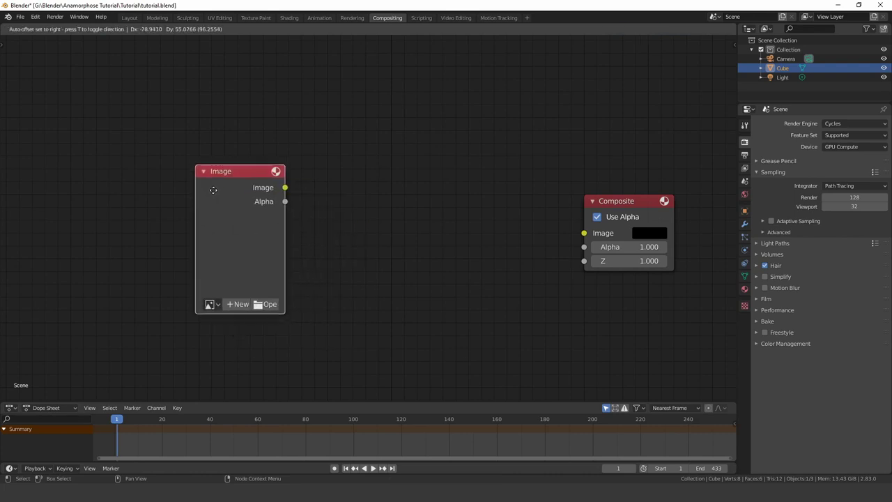
pyautogui.click(117, 182)
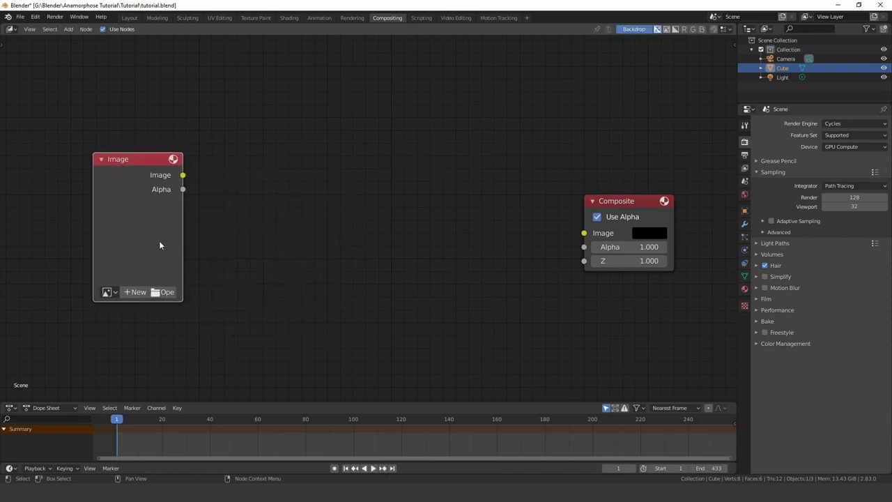
# Load all PNG frames from the ImageSequence folder into the Image node, starting with imagesequence0001.png.
pyautogui.click(167, 292)
pyautogui.doubleClick(379, 222)
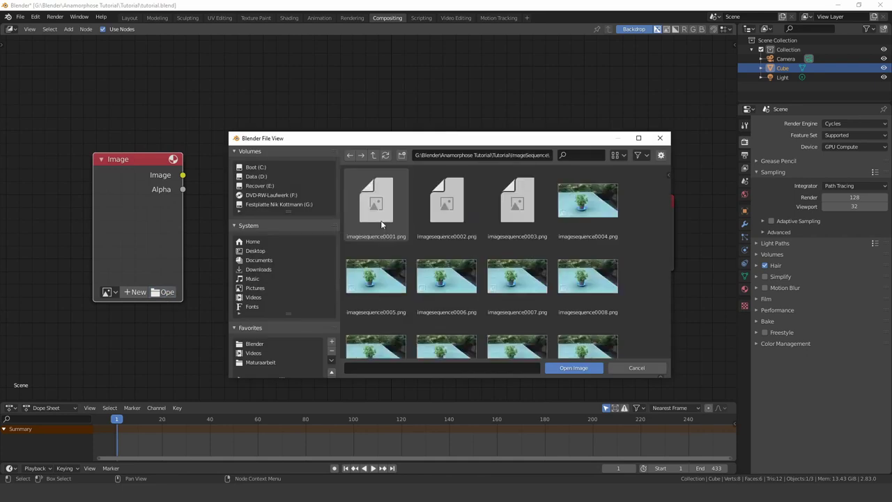
pyautogui.click(381, 221)
pyautogui.press('a')
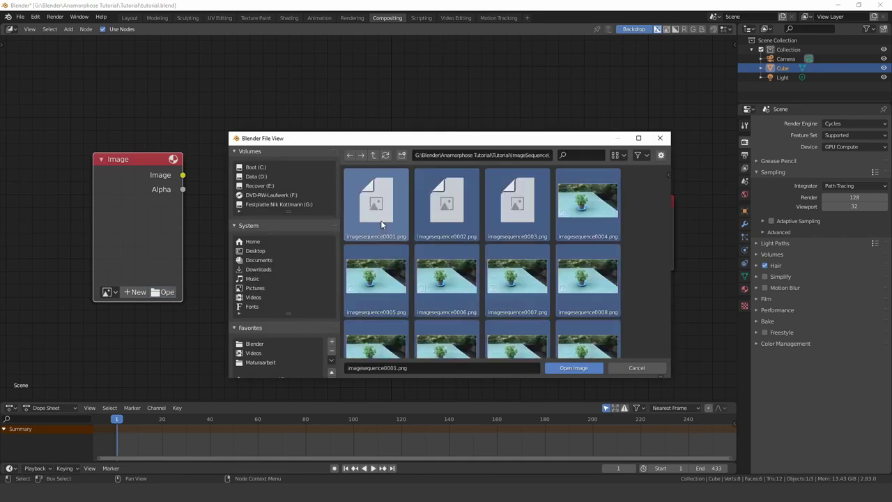
pyautogui.click(573, 368)
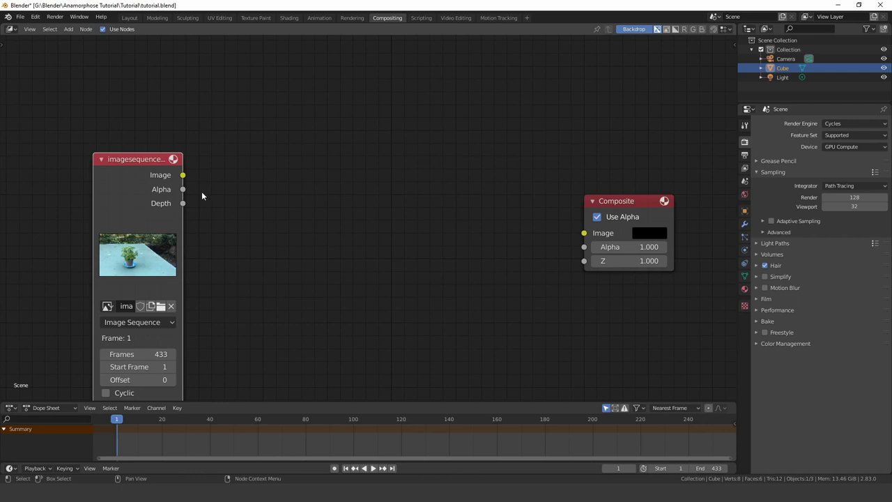
# Connect the image sequence to the Composite node and to a new Viewer node placed above it.
pyautogui.moveTo(183, 177); pyautogui.dragTo(584, 233)
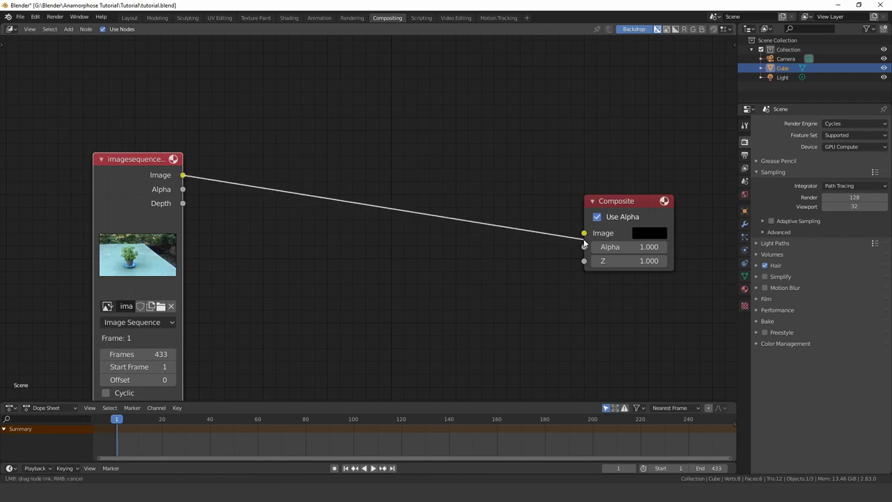
pyautogui.keyDown('ctrl'); pyautogui.keyDown('shift'); pyautogui.click(132, 174); pyautogui.keyUp('shift'); pyautogui.keyUp('ctrl')
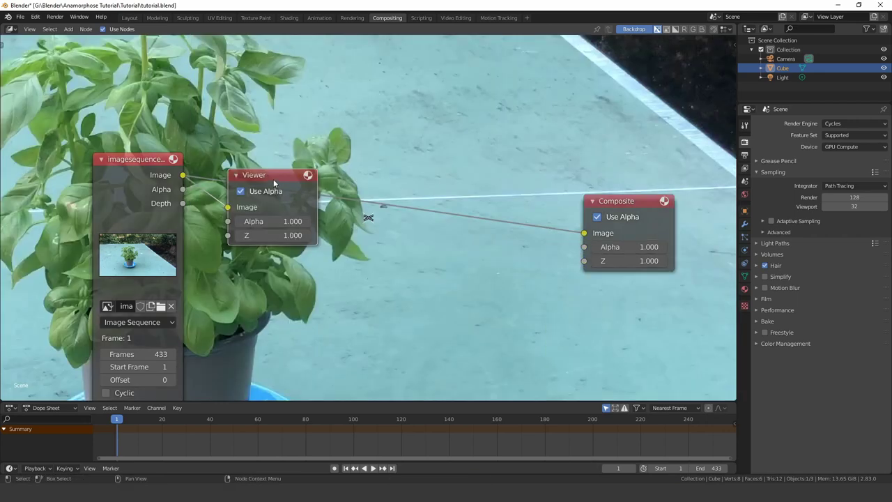
pyautogui.moveTo(280, 175); pyautogui.dragTo(630, 129)
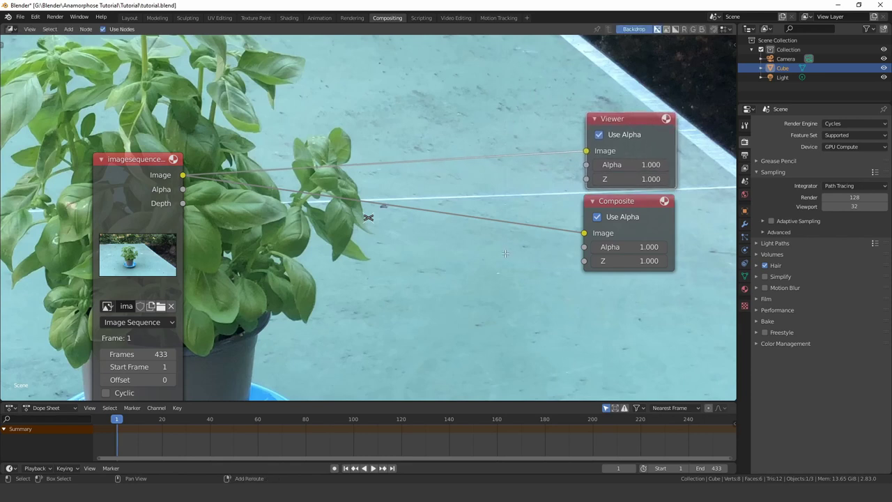
# Join both image links in a shared reroute point before the outputs and move the image sequence node higher up.
pyautogui.keyDown('shift'); pyautogui.moveTo(505, 133); pyautogui.dragTo(505, 254, button='right'); pyautogui.keyUp('shift')
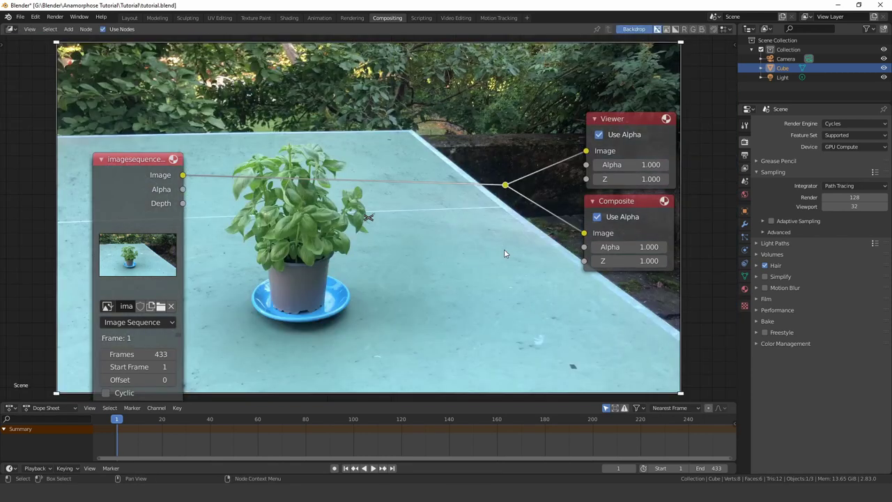
pyautogui.moveTo(163, 176); pyautogui.dragTo(150, 81)
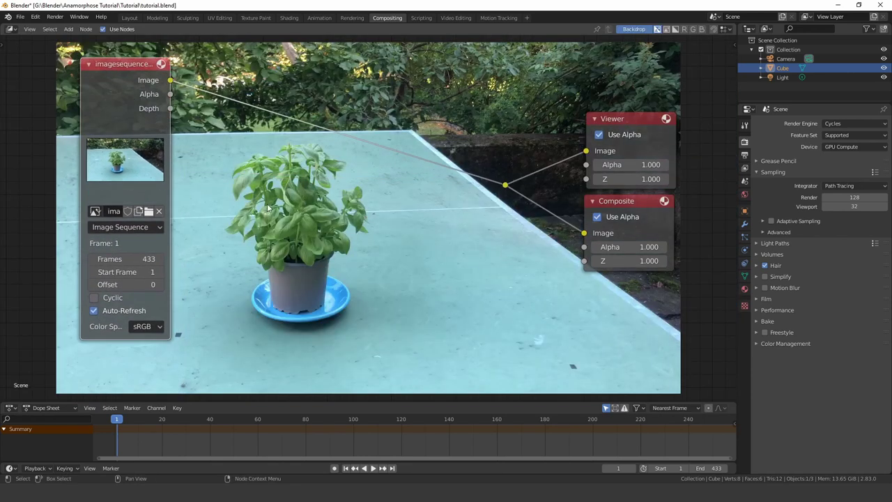
# Add a second Image input node directly below the existing image sequence node.
pyautogui.scroll(-4, 267, 207)
pyautogui.moveTo(299, 234); pyautogui.dragTo(195, 183, button='middle')
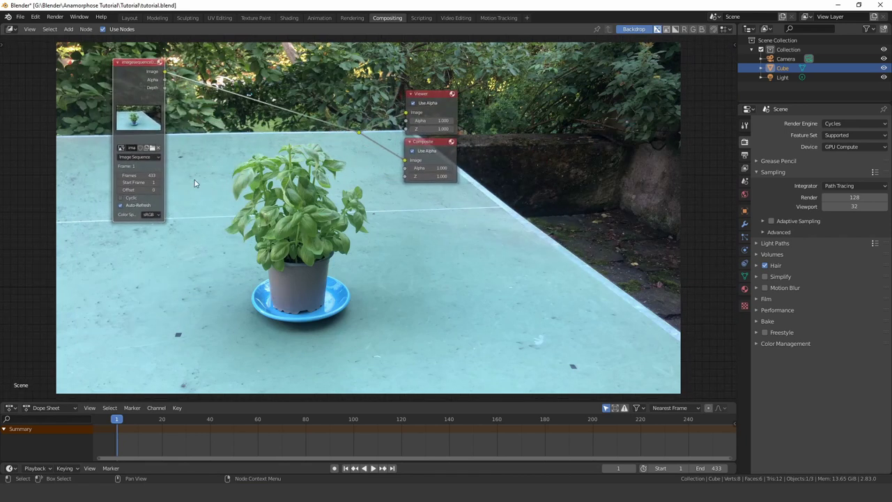
pyautogui.hotkey('shift', 'a')
pyautogui.click(194, 179)
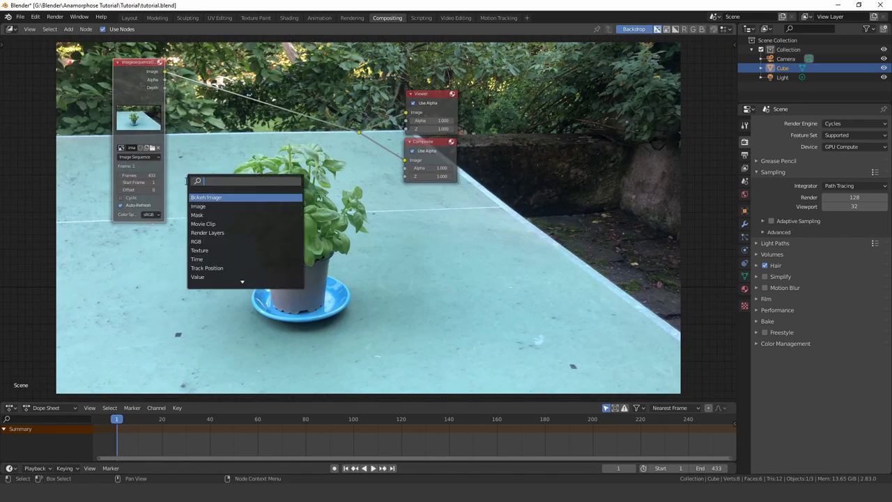
pyautogui.write('image')
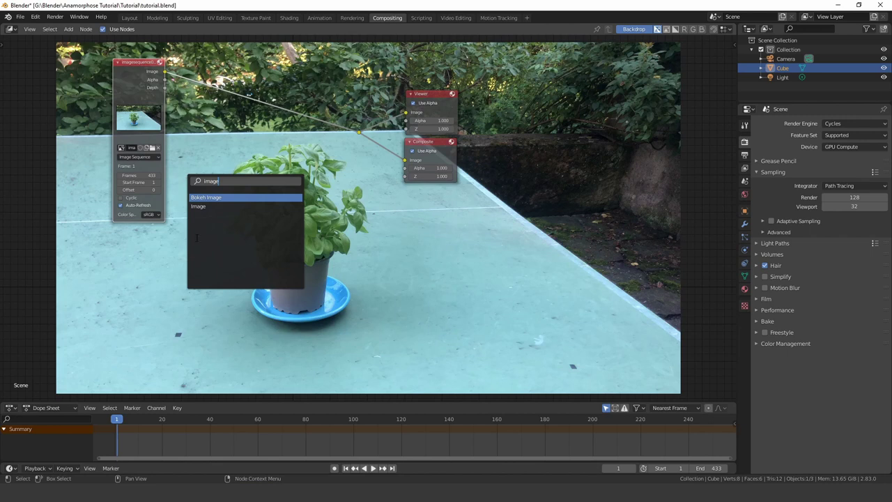
pyautogui.press('Down')
pyautogui.press('Return')
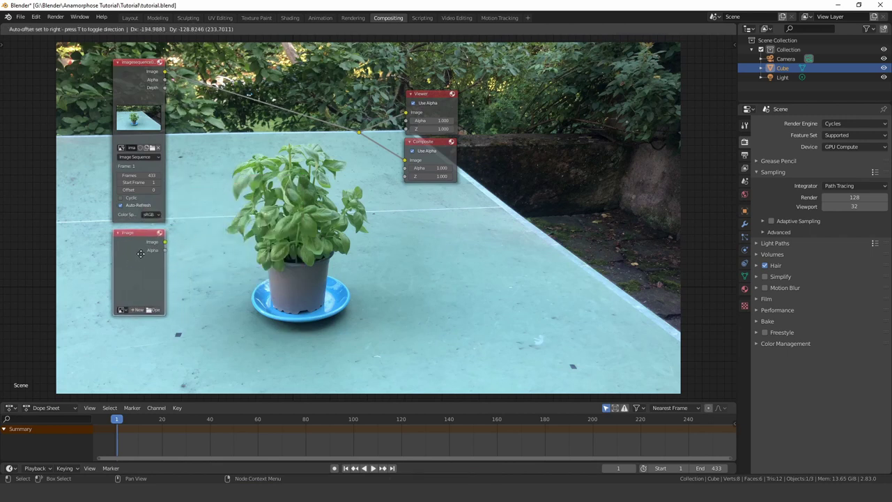
pyautogui.click(141, 254)
# Load only imagesequence0001.png from the ImageSequence folder into the second Image node.
pyautogui.click(152, 310)
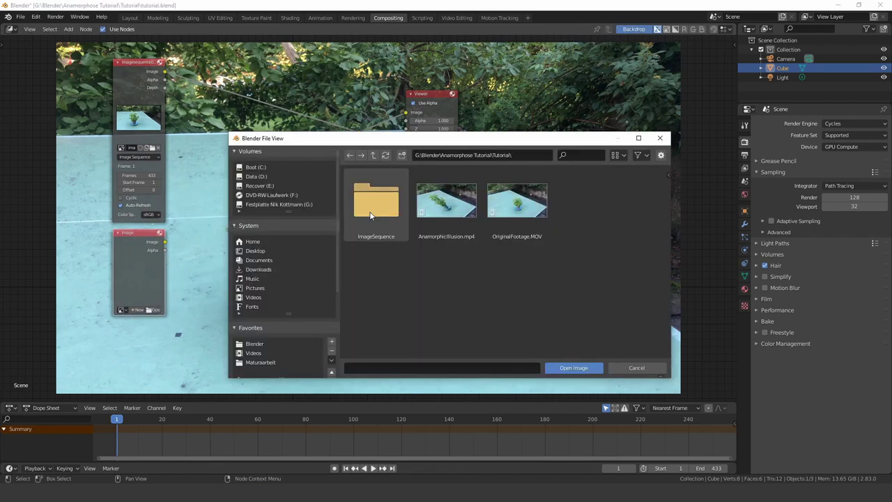
pyautogui.doubleClick(373, 206)
pyautogui.click(393, 214)
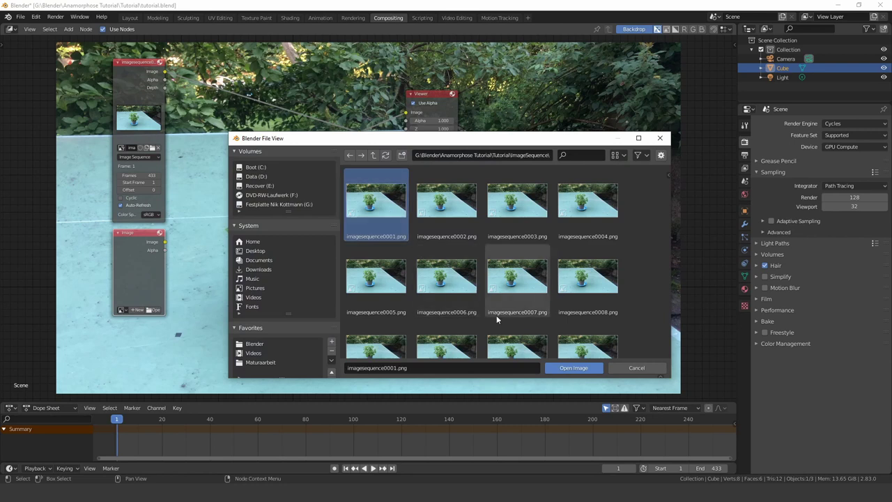
pyautogui.click(574, 368)
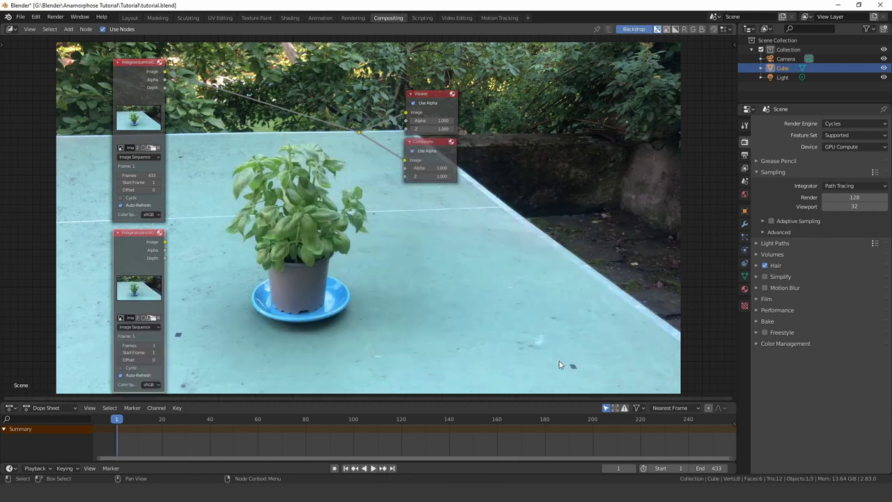
# Insert an Alpha Over node between the image sequence and the reroute, and feed the single image into its second Image input.
pyautogui.hotkey('shift', 'a')
pyautogui.click(255, 175)
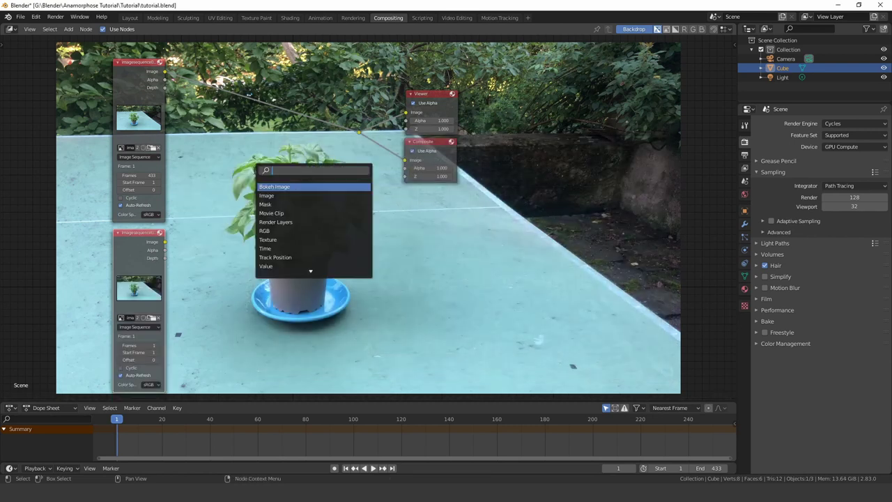
pyautogui.write('alp')
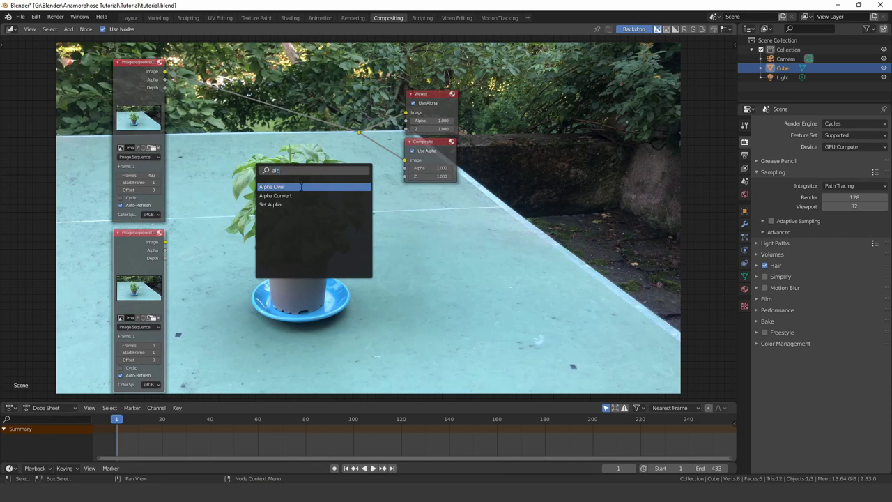
pyautogui.click(301, 186)
pyautogui.click(317, 129)
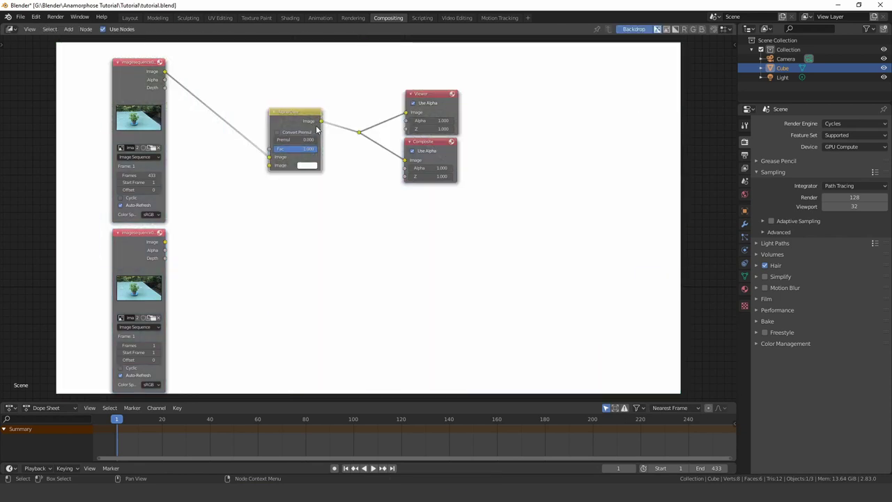
pyautogui.moveTo(165, 245); pyautogui.dragTo(270, 166)
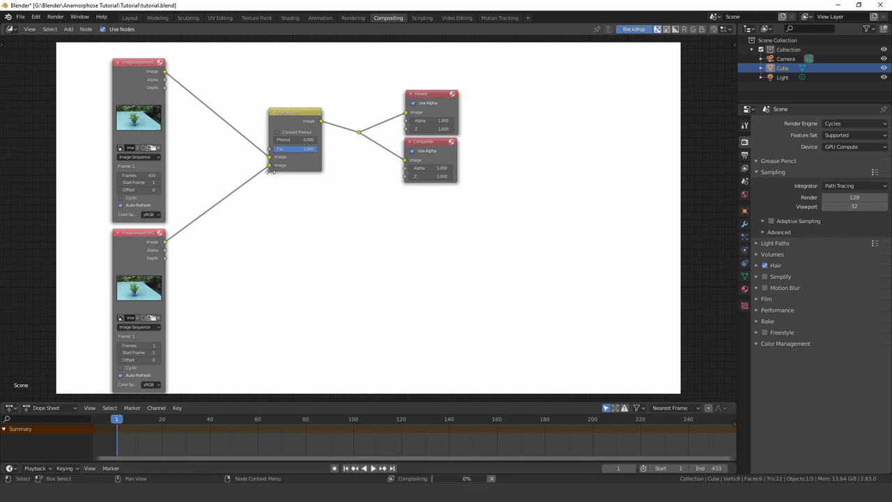
# Insert a Plane Track Deform node on the link between the single image and the Alpha Over node.
pyautogui.hotkey('shift', 'a')
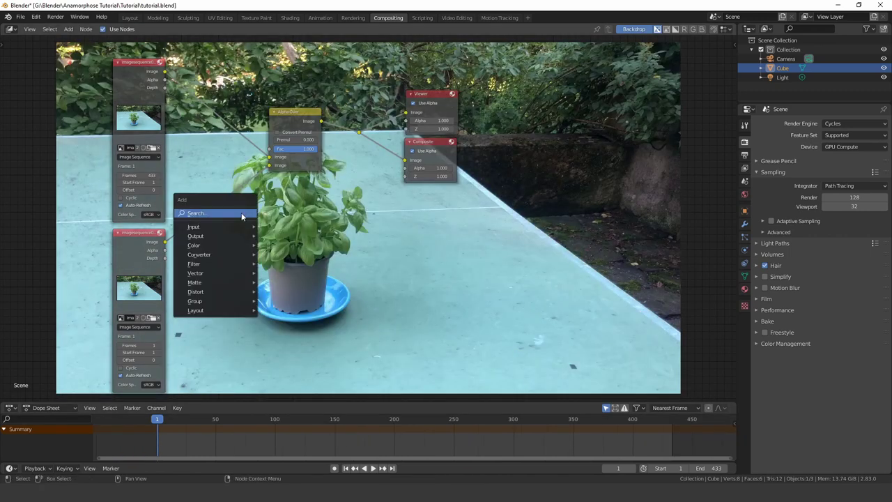
pyautogui.click(242, 213)
pyautogui.write('pla')
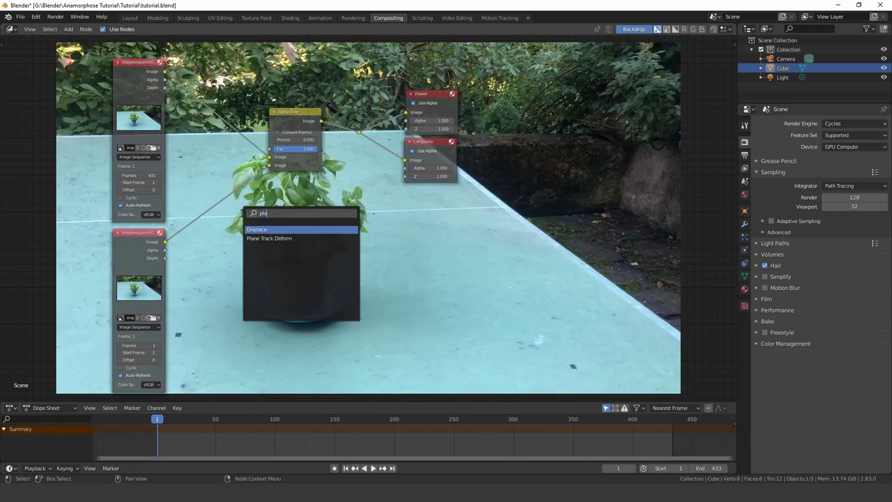
pyautogui.click(273, 238)
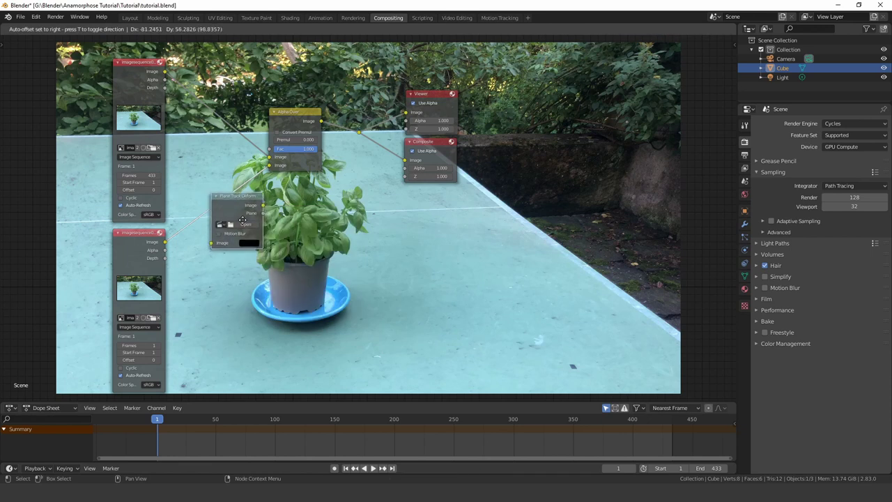
pyautogui.click(276, 240)
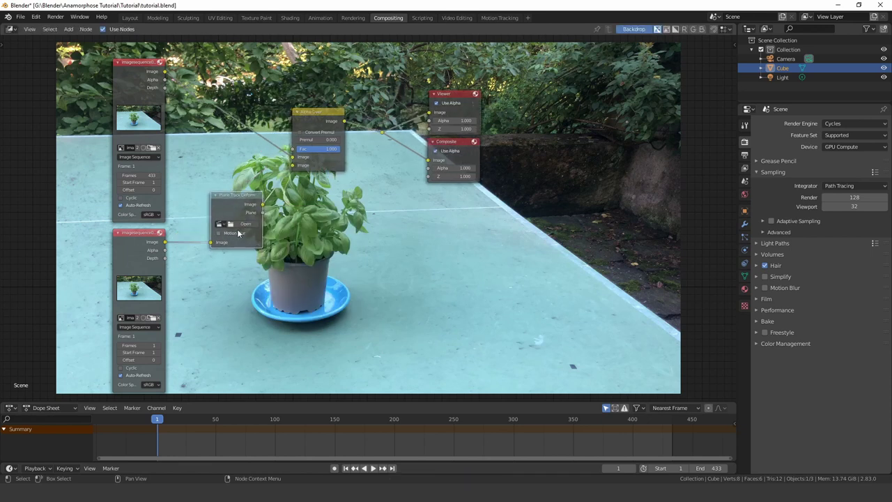
# Set the Plane Track Deform node to the image sequence clip, the Camera object and the Distortion plane track.
pyautogui.click(220, 223)
pyautogui.click(243, 236)
pyautogui.click(241, 241)
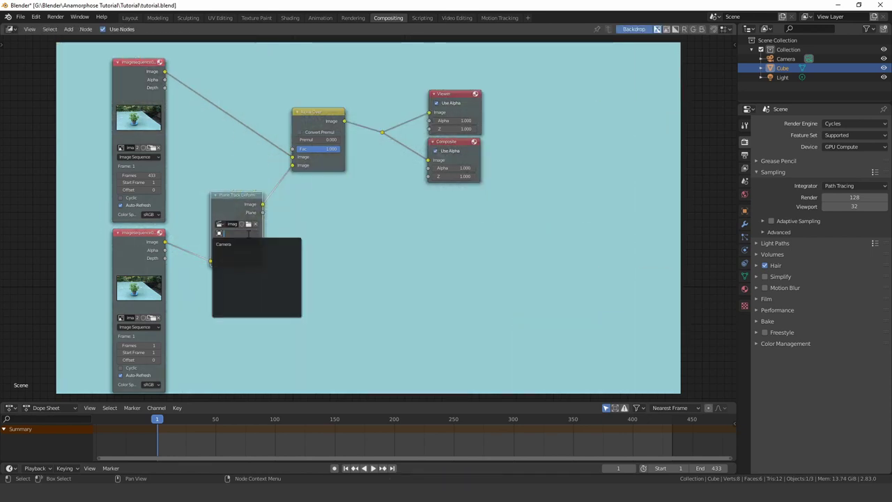
pyautogui.click(243, 242)
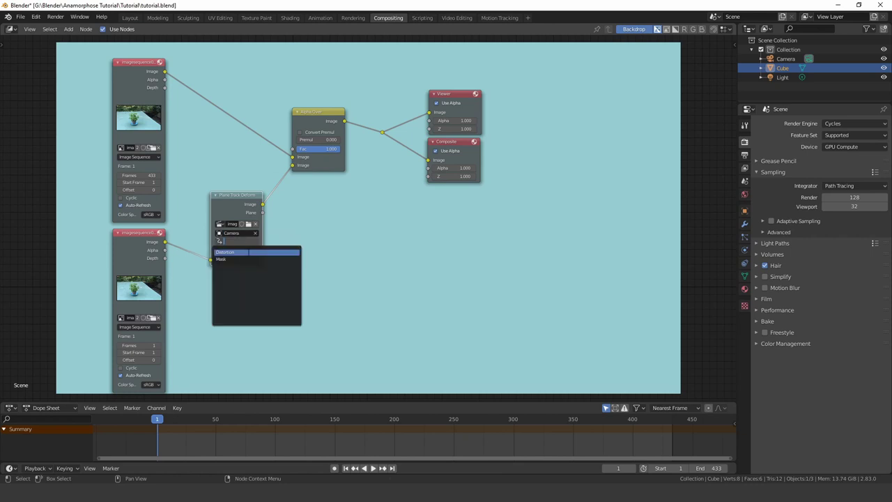
pyautogui.click(237, 251)
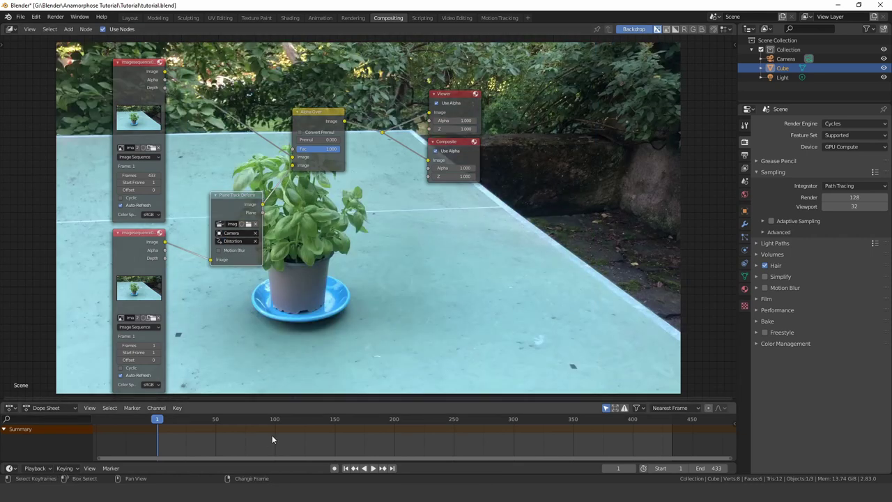
# Check the distorted plant in the backdrop at frames 97, 207 and 352.
pyautogui.rightClick(271, 435)
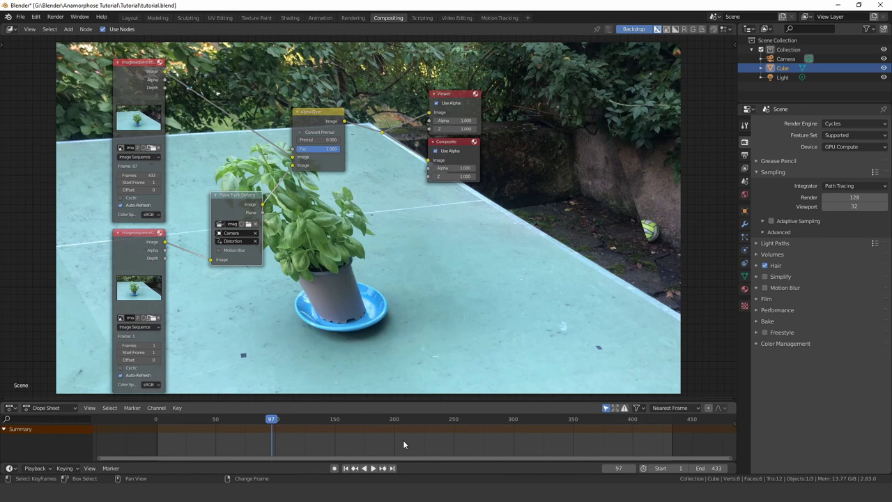
pyautogui.rightClick(402, 440)
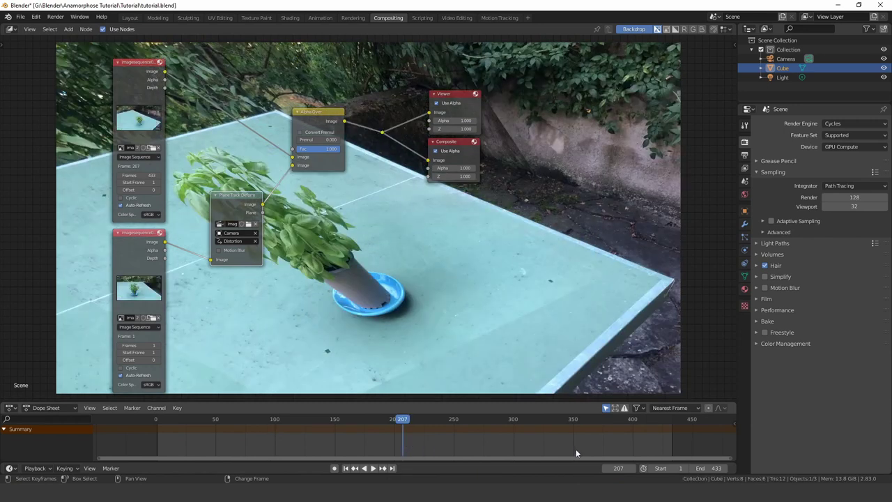
pyautogui.rightClick(576, 450)
# Add a second Plane Track Deform node above the image sequence node.
pyautogui.moveTo(322, 208); pyautogui.dragTo(633, 337, button='middle')
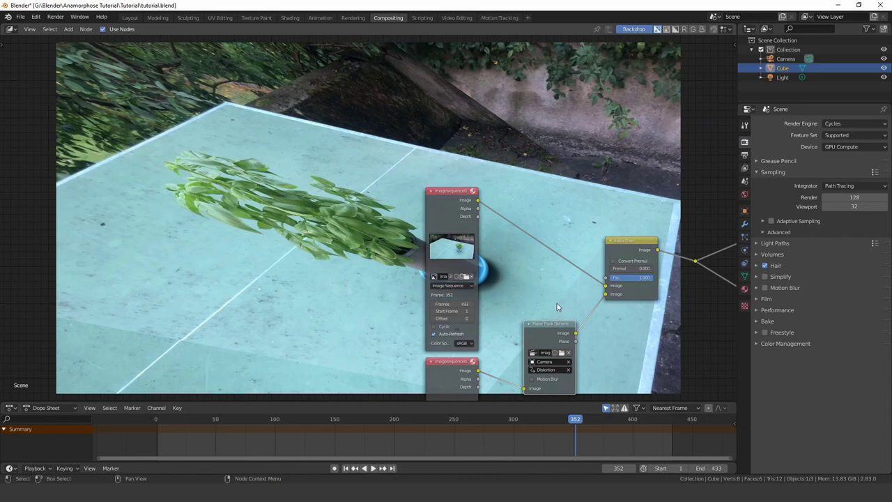
pyautogui.moveTo(557, 307); pyautogui.dragTo(286, 314, button='middle')
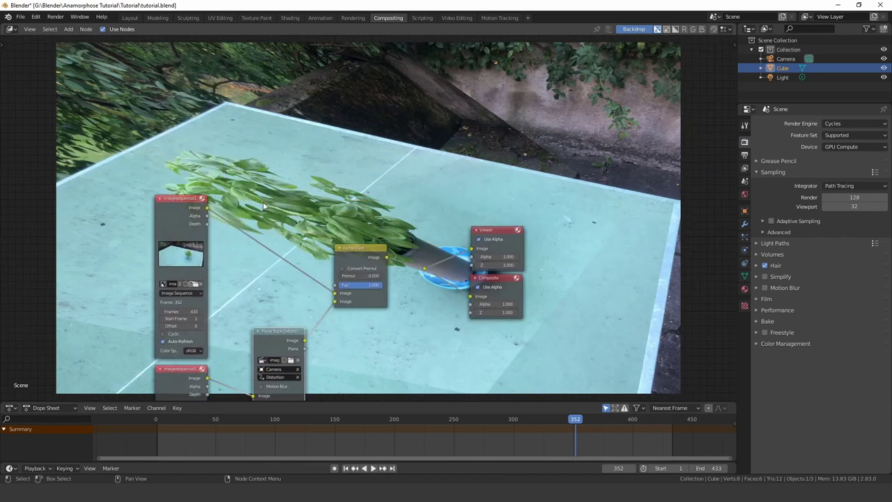
pyautogui.hotkey('shift', 'a')
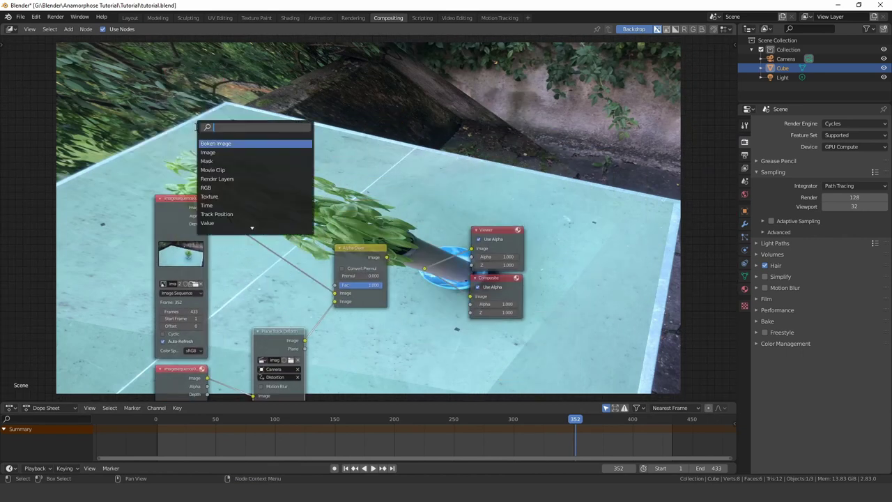
pyautogui.write('pla')
pyautogui.press('Down')
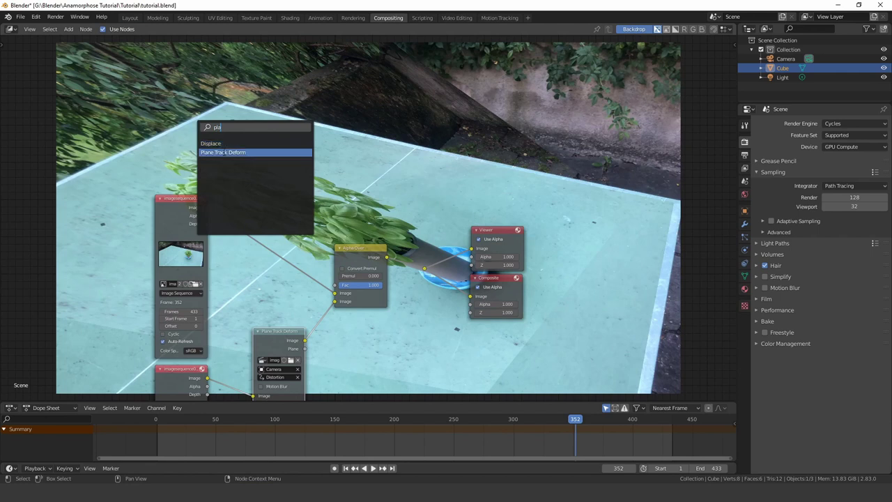
pyautogui.press('Return')
pyautogui.click(168, 137)
# Set the new Plane Track Deform node to the imagesequence0001.png clip, the Camera object and the Mask plane track.
pyautogui.click(169, 156)
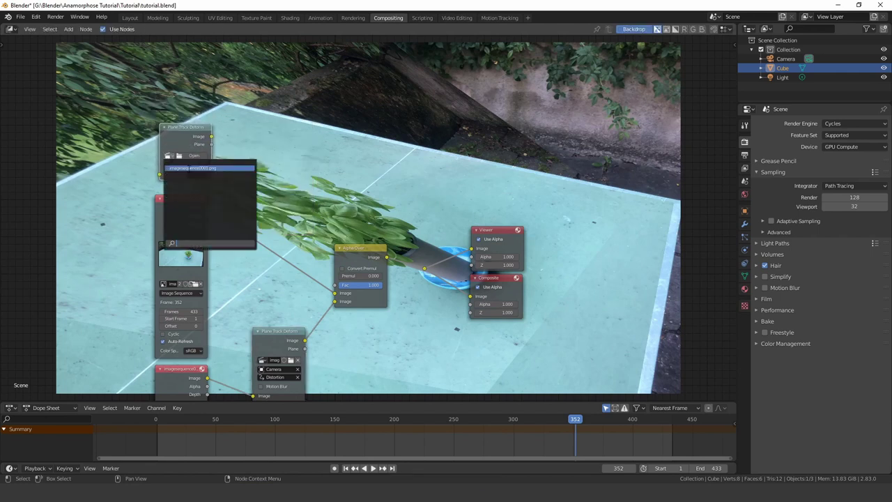
pyautogui.click(189, 168)
pyautogui.click(187, 166)
pyautogui.click(198, 178)
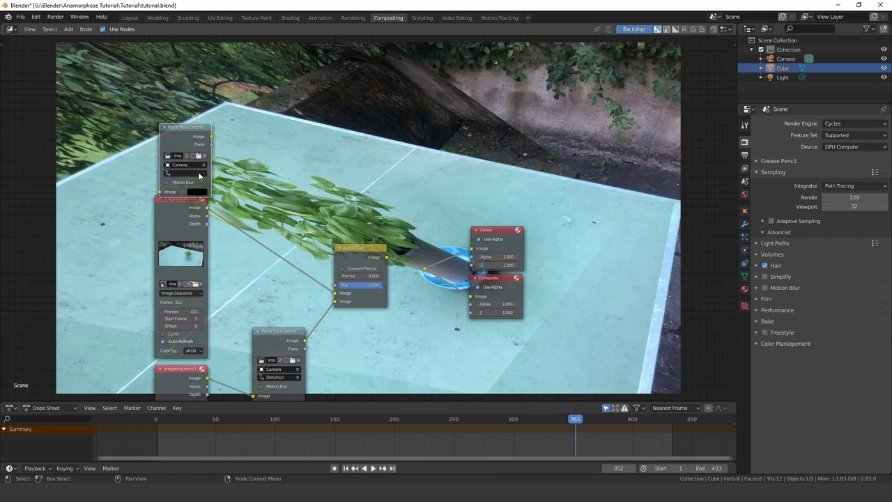
pyautogui.click(198, 174)
pyautogui.click(206, 192)
# Connect the Mask node's Plane output to the Alpha Over factor and move the Mask node clear of the image sequence node.
pyautogui.scroll(2, 231, 171)
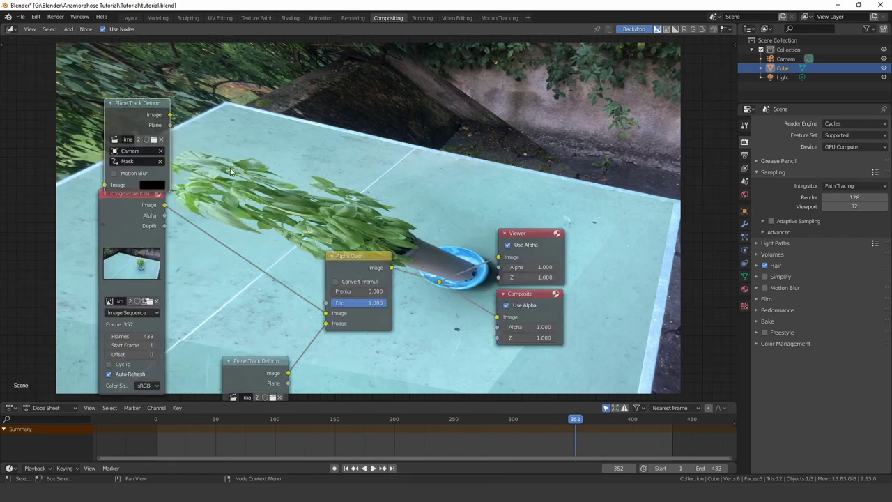
pyautogui.moveTo(170, 126); pyautogui.dragTo(218, 169)
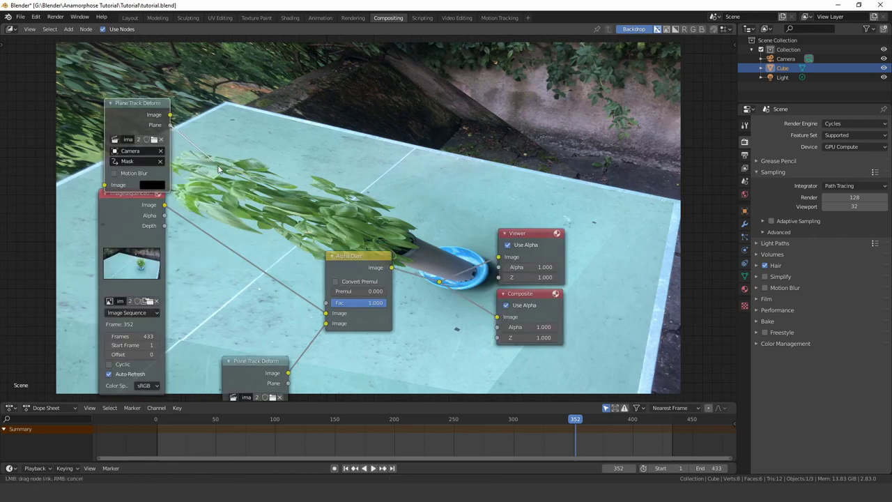
pyautogui.moveTo(330, 307); pyautogui.dragTo(326, 303)
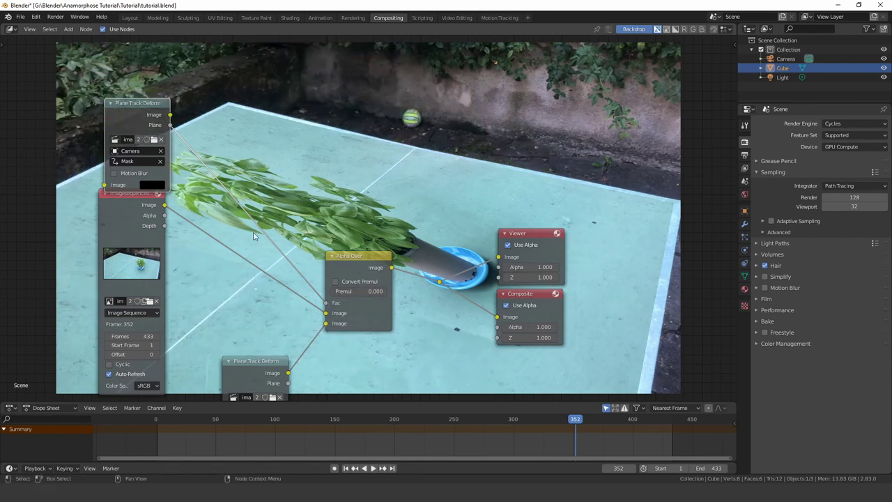
pyautogui.press('g')
pyautogui.click(128, 127)
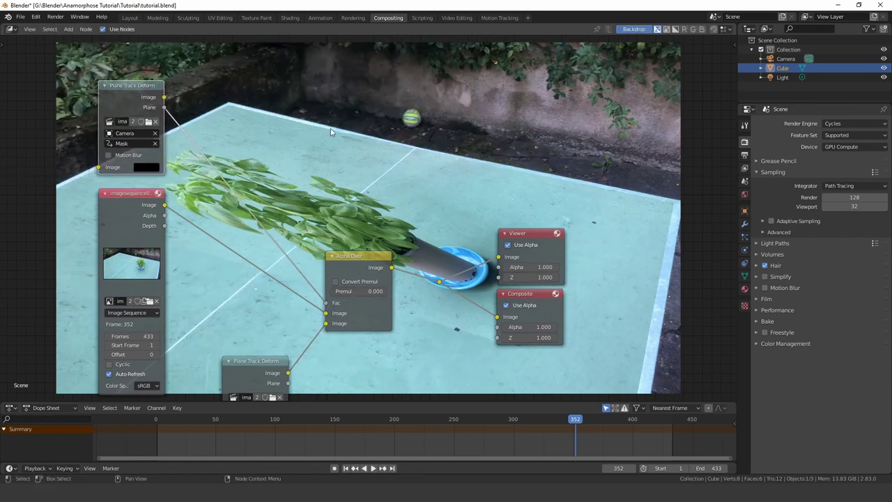
# Check the masked composite in the backdrop at frames 394, 421 and 265.
pyautogui.moveTo(355, 147); pyautogui.dragTo(283, 247, button='middle')
pyautogui.rightClick(627, 439)
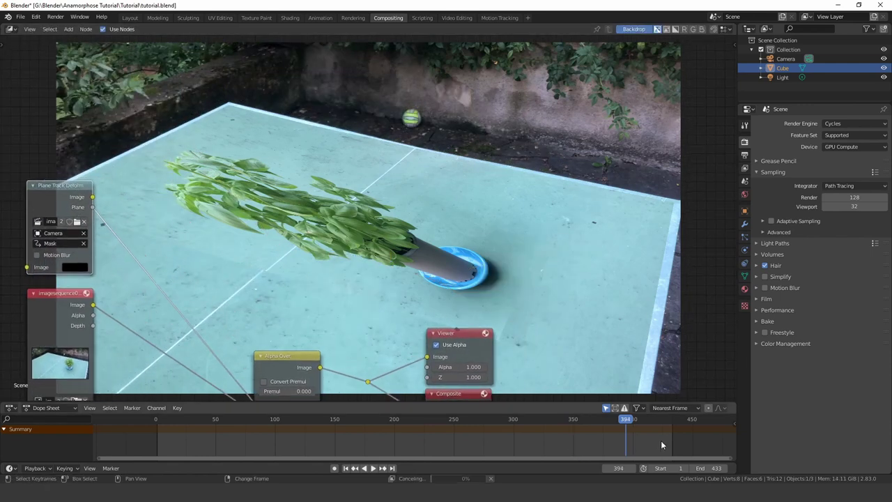
pyautogui.rightClick(657, 439)
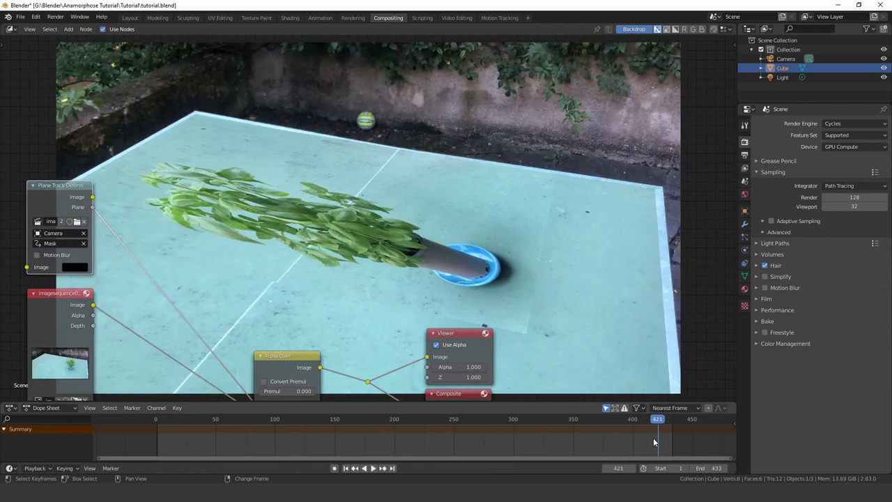
pyautogui.rightClick(472, 446)
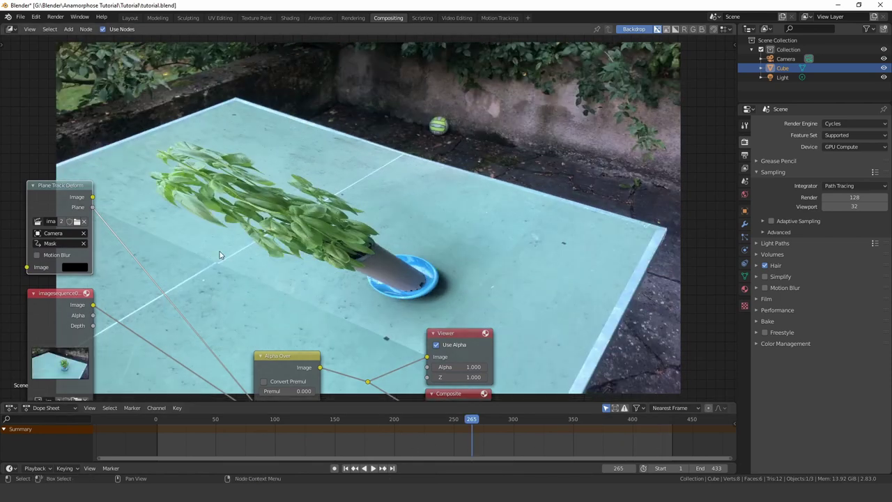
# Add a Blur node between the Mask Plane Track Deform node's Plane output and the Alpha Over factor.
pyautogui.moveTo(220, 253); pyautogui.dragTo(274, 188, button='middle')
pyautogui.hotkey('shift', 'a')
pyautogui.write('bl')
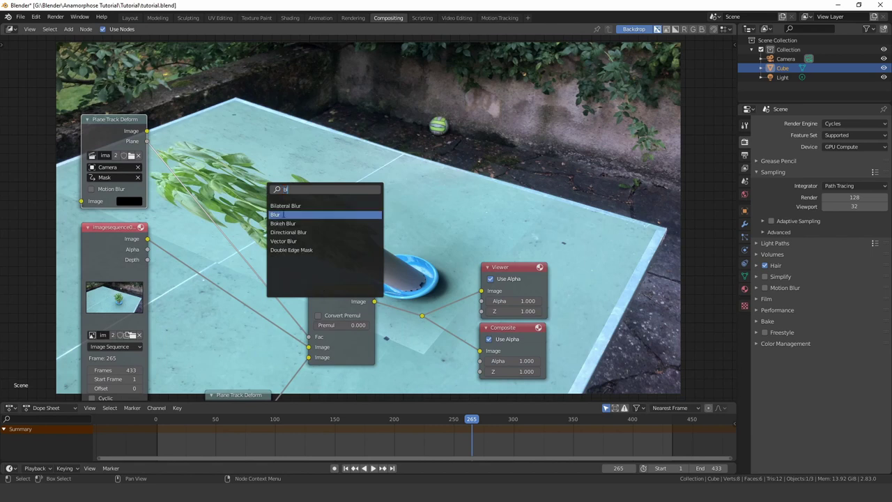
pyautogui.click(280, 214)
pyautogui.click(222, 146)
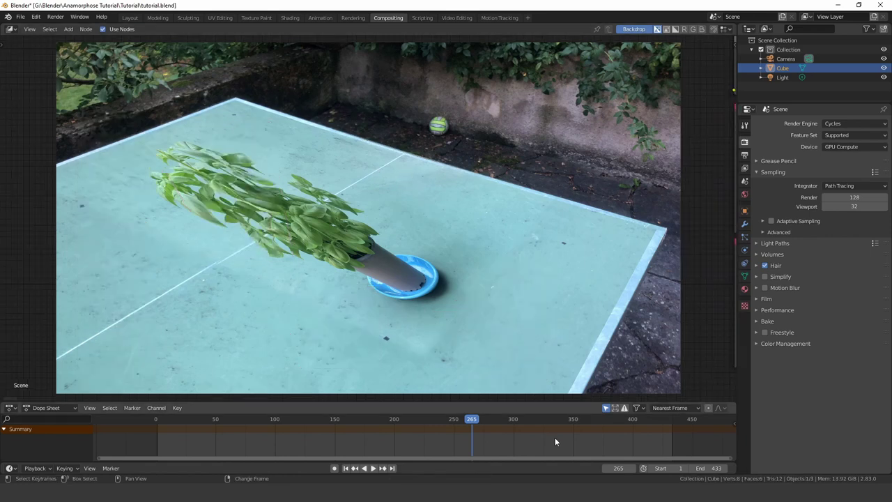
# Check the composite in the backdrop at frames 339, 418 and 53.
pyautogui.keyDown('shift'); pyautogui.rightClick(557, 436); pyautogui.keyUp('shift')
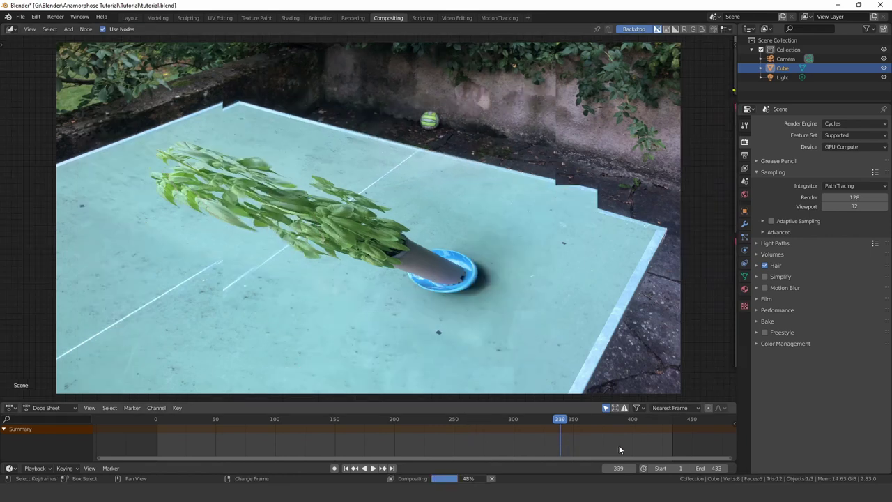
pyautogui.click(654, 438)
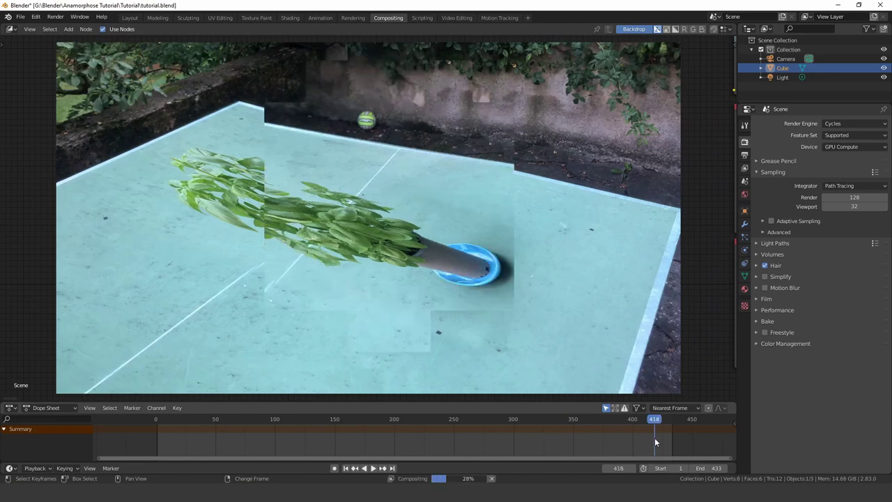
pyautogui.click(219, 436)
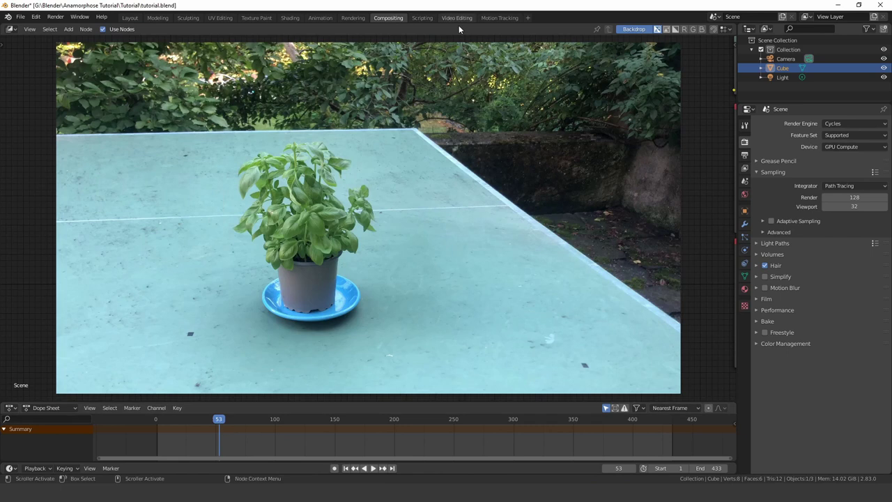
# Erase both OriginalFootage strips from the video sequencer.
pyautogui.click(457, 18)
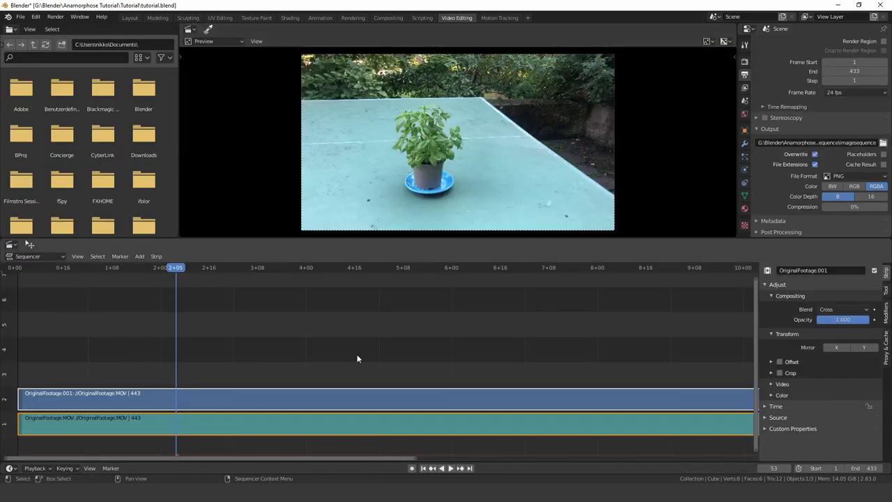
pyautogui.press('x')
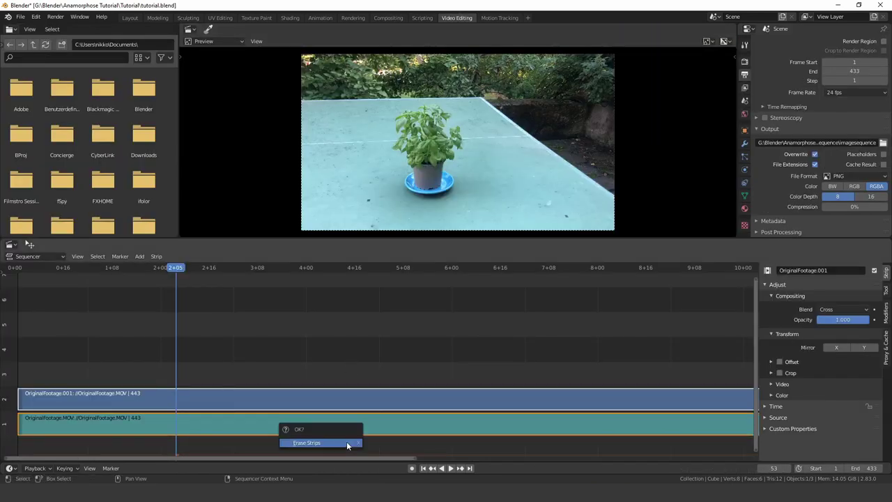
pyautogui.click(343, 443)
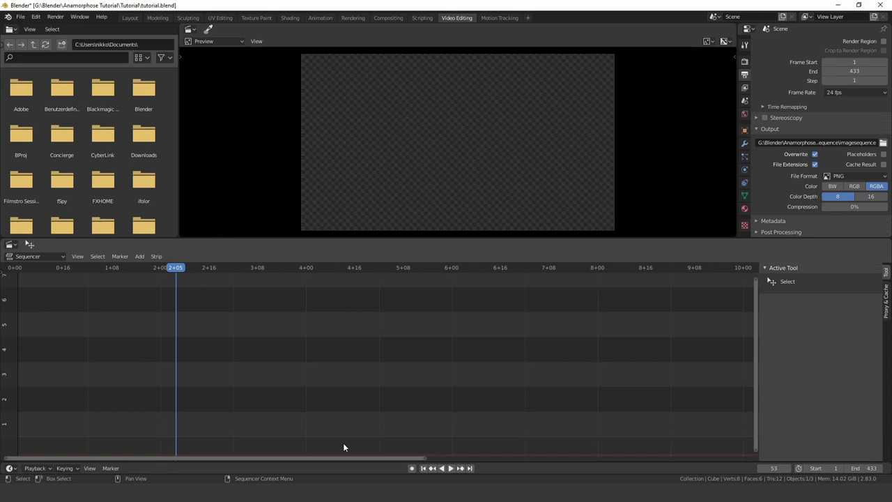
# Set the render output to FFmpeg video in an MPEG-4 container with High quality output.
pyautogui.click(388, 18)
pyautogui.scroll(3, 771, 185)
pyautogui.click(856, 321)
pyautogui.click(857, 375)
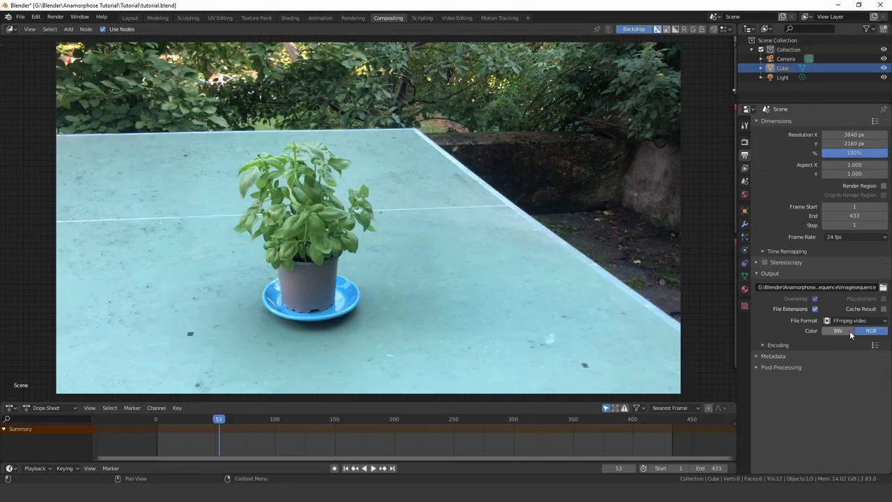
pyautogui.scroll(-2, 863, 383)
pyautogui.click(864, 383)
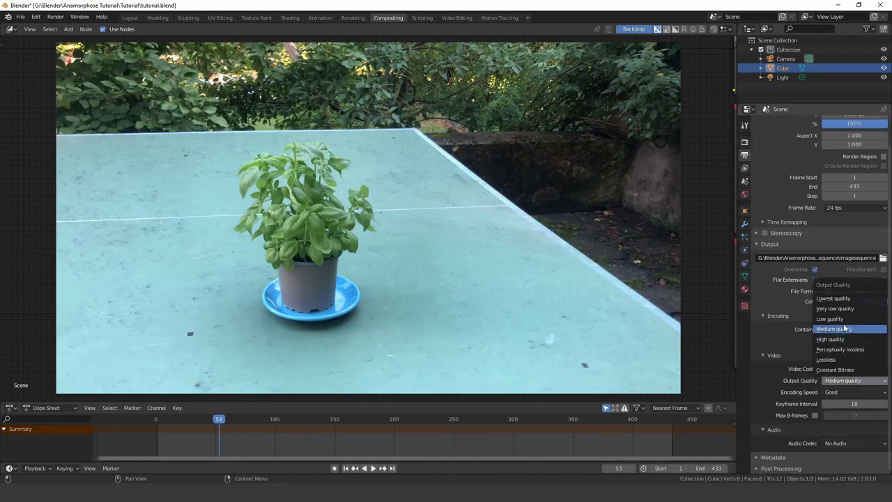
pyautogui.click(845, 341)
# Set the output file to anamporphic_illusion in the parent Tutorial folder and render the animation.
pyautogui.scroll(1, 836, 329)
pyautogui.click(883, 288)
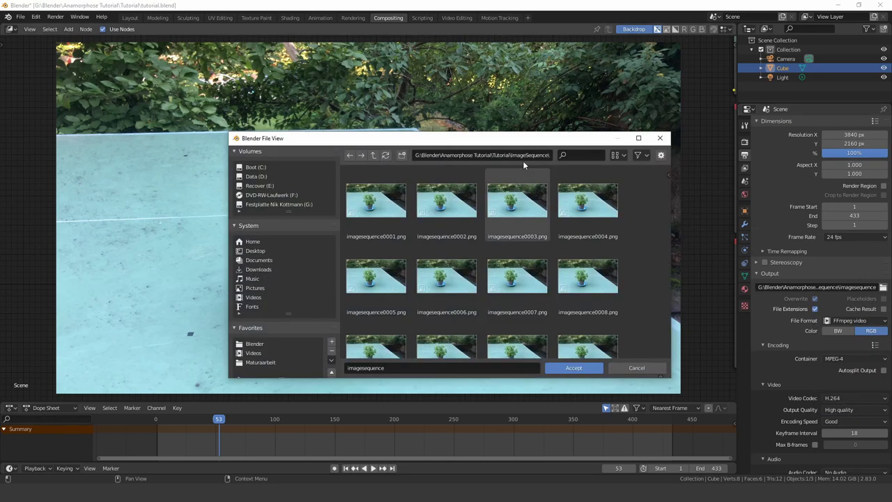
pyautogui.click(373, 156)
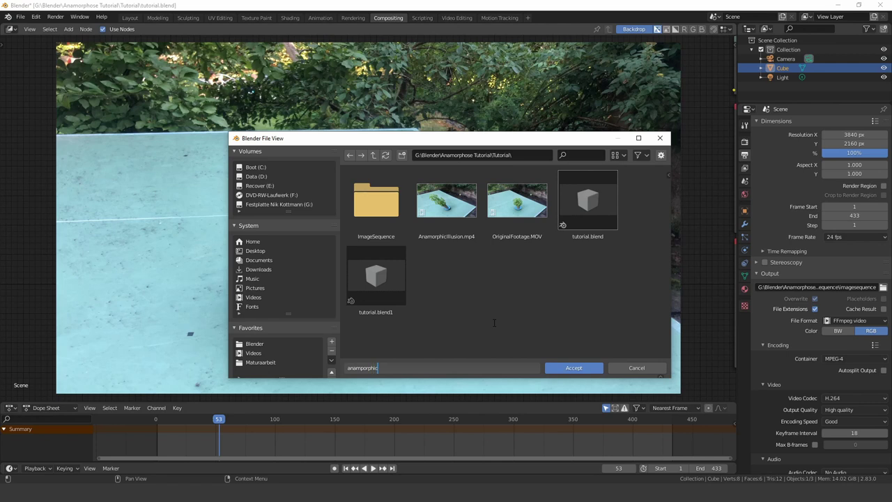
pyautogui.click(573, 367)
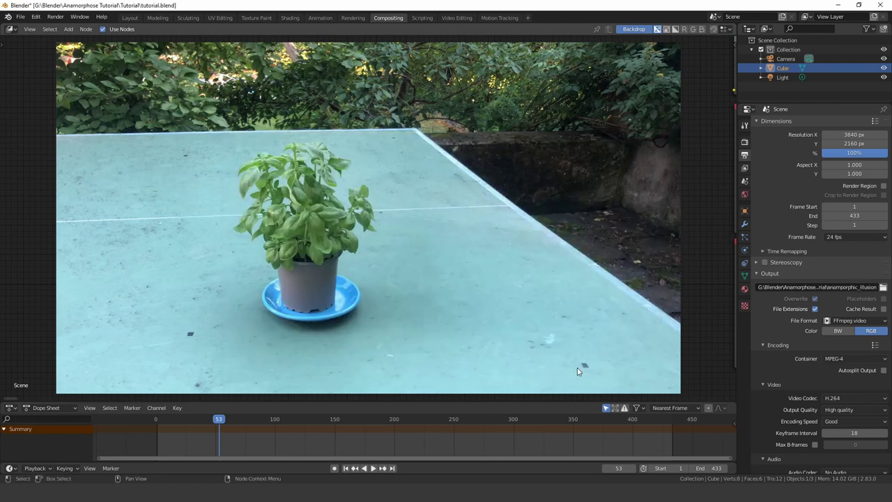
pyautogui.click(56, 17)
pyautogui.click(104, 37)
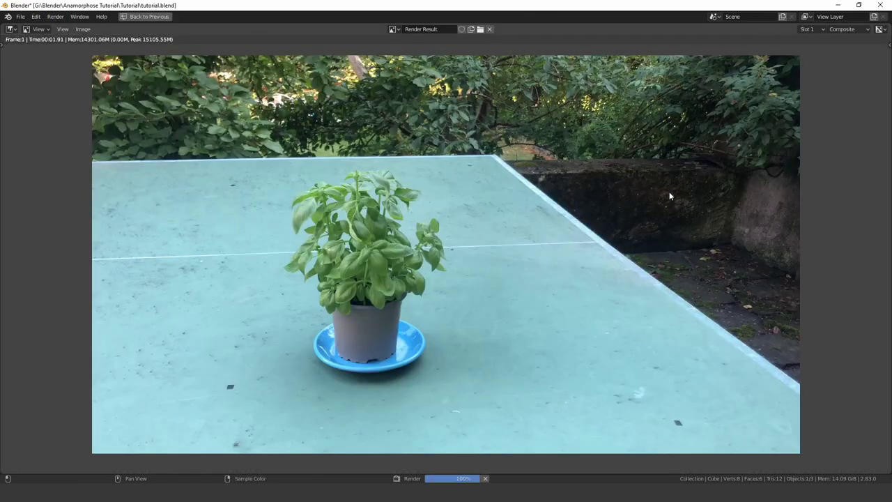